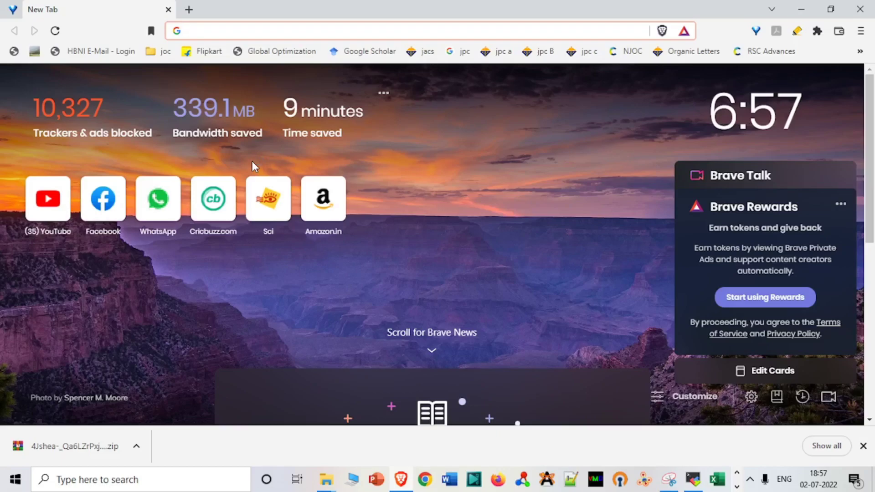
# Open the NOMAD website from the browsing history and go to the NOMAD Laboratory homepage
pyautogui.write('N')
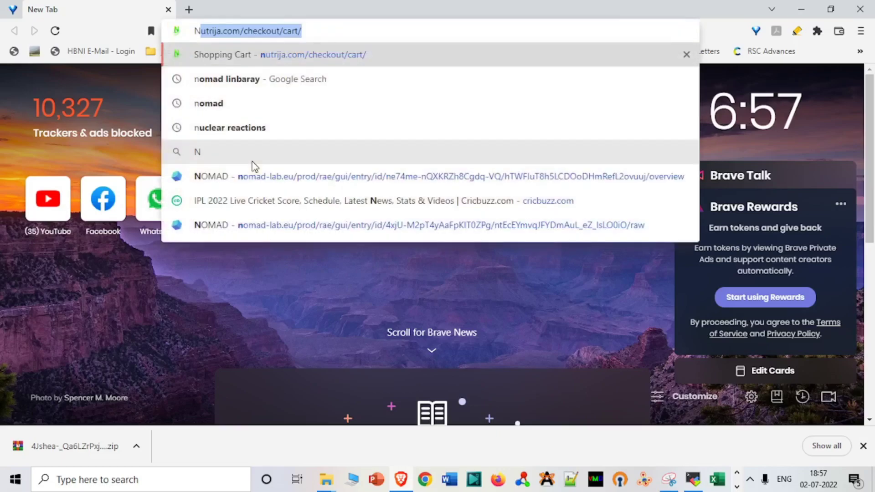
pyautogui.write('O')
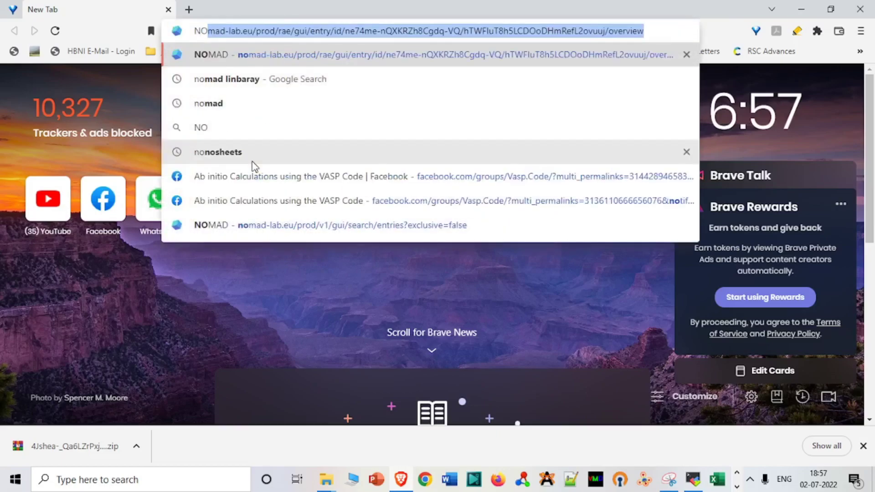
pyautogui.press('Return')
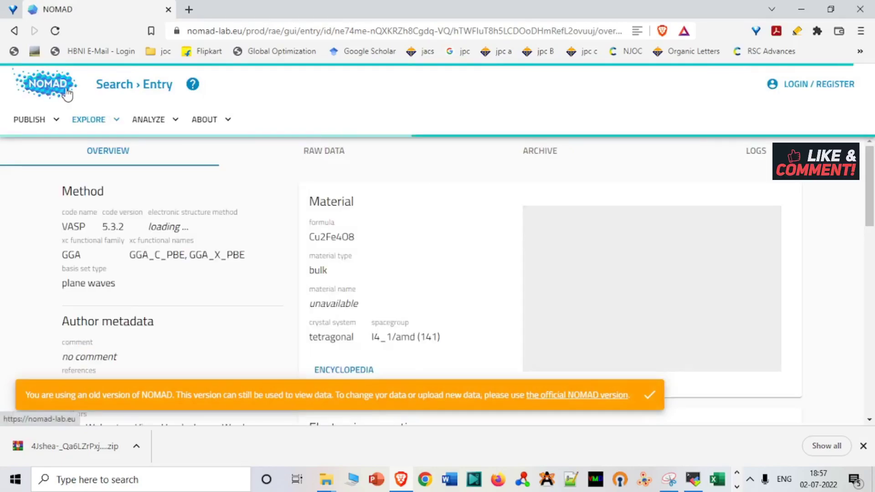
pyautogui.click(67, 95)
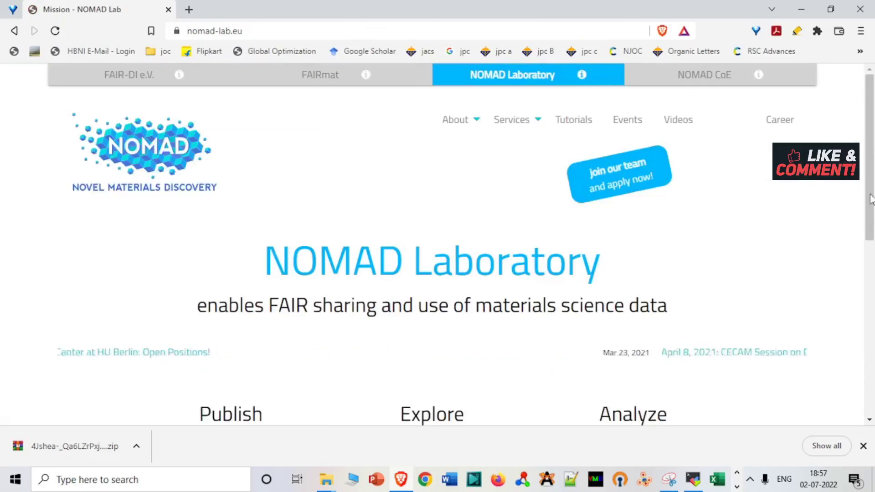
# Open the Materials search of the homepage's Explore section in a new browser tab and view the Encyclopedia's search options
pyautogui.scroll(-1, 870, 199)
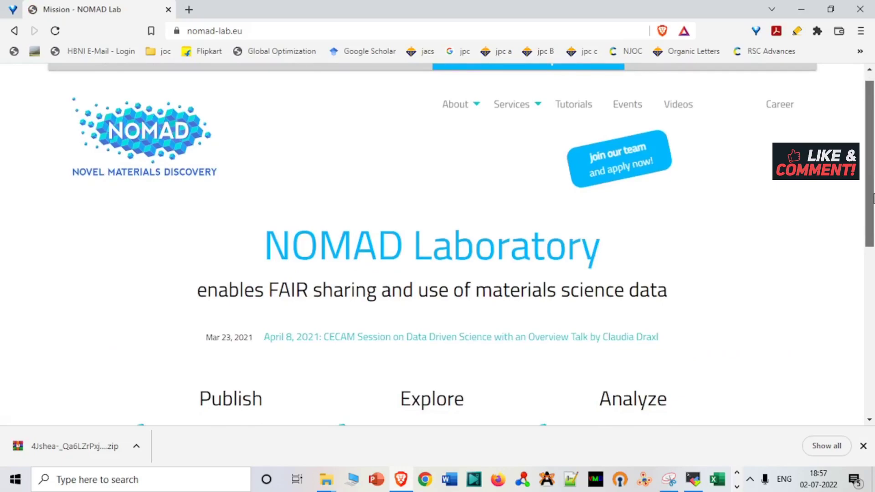
pyautogui.scroll(-5, 870, 199)
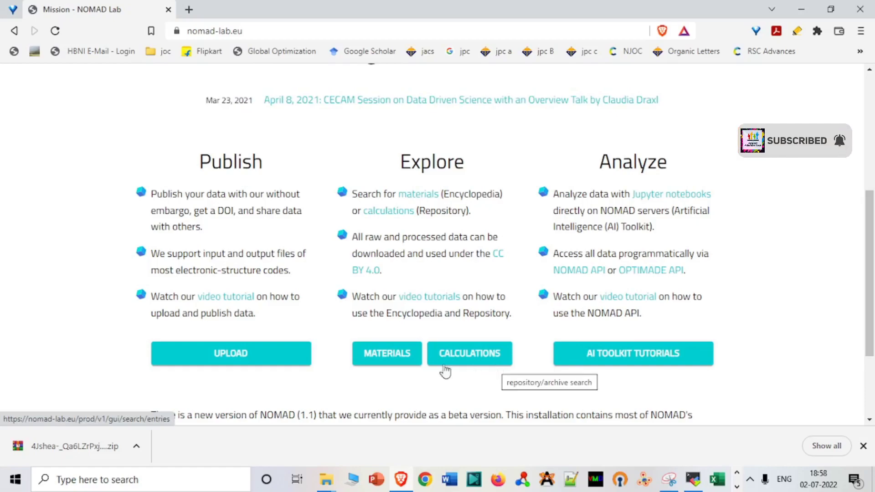
pyautogui.click(390, 359)
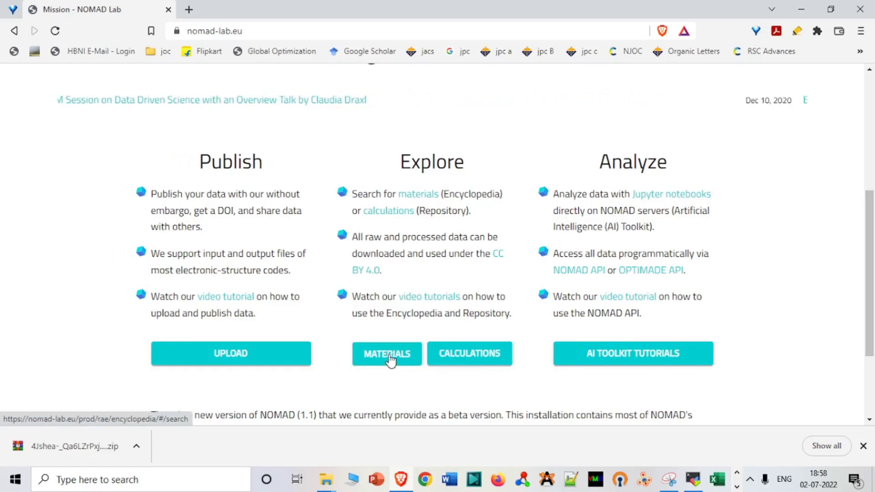
pyautogui.rightClick(390, 360)
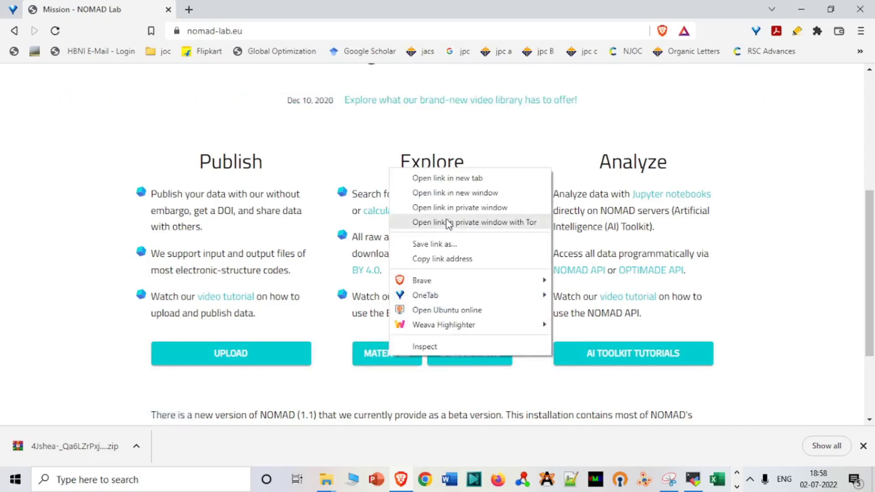
pyautogui.click(452, 179)
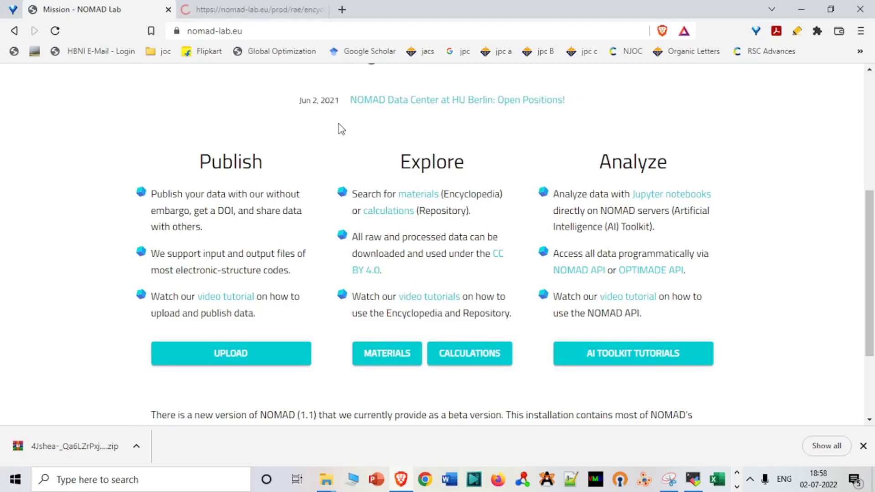
pyautogui.click(282, 12)
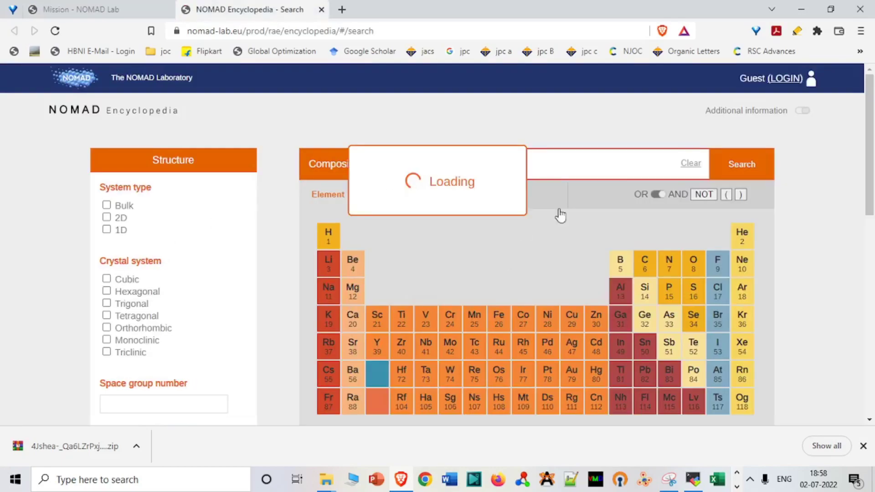
pyautogui.moveTo(872, 169)
pyautogui.mouseDown()
pyautogui.moveTo(873, 360)
pyautogui.moveTo(868, 156)
pyautogui.mouseUp()
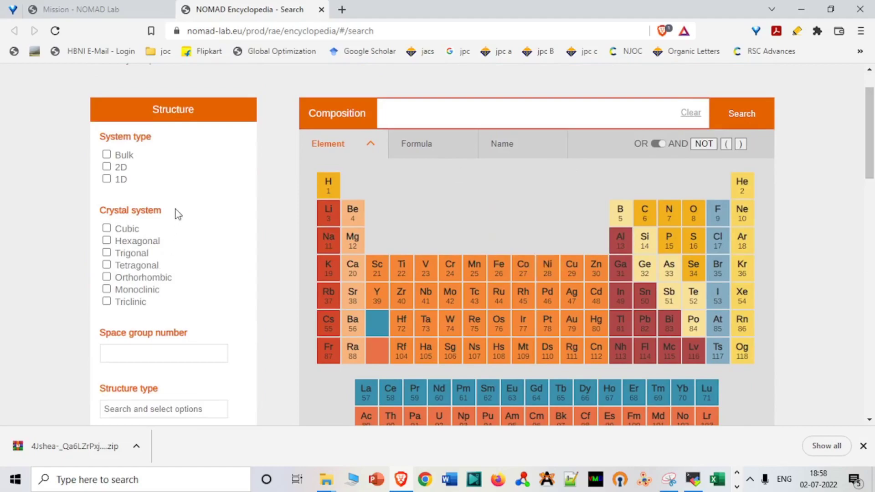
# Return to the NOMAD homepage, open the Calculations repository search and dismiss the browser's downloads bar
pyautogui.click(125, 8)
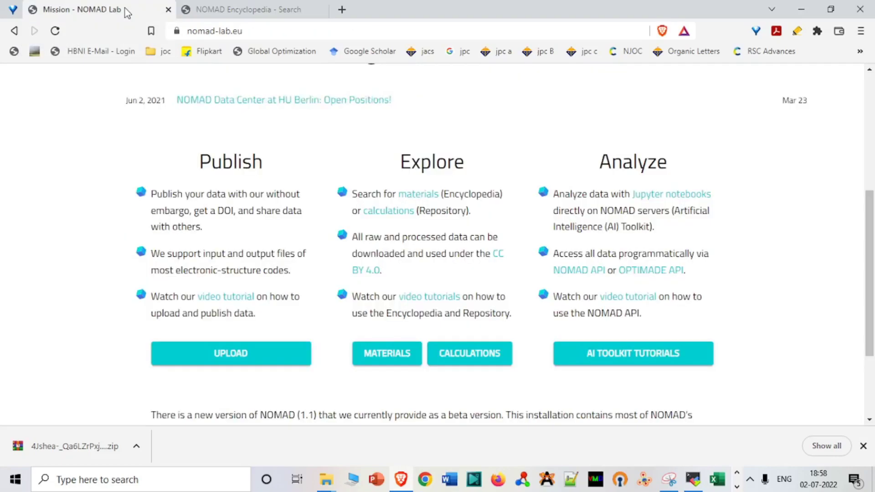
pyautogui.click(486, 360)
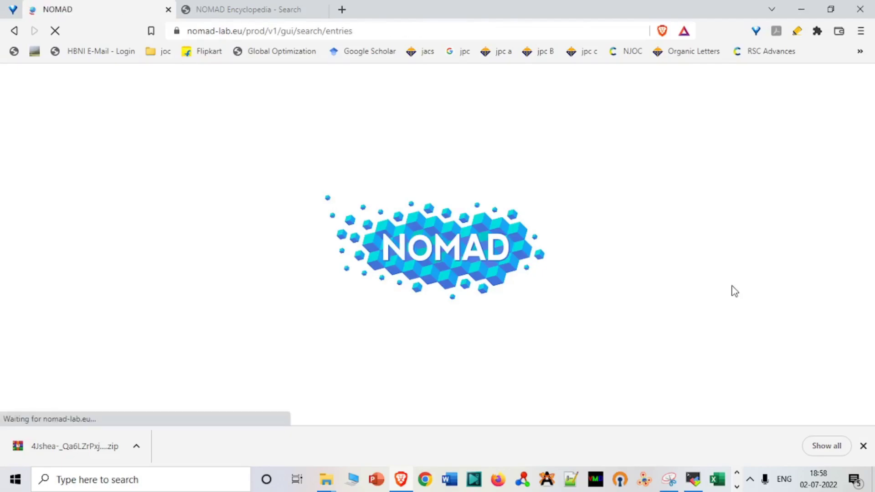
pyautogui.click(863, 446)
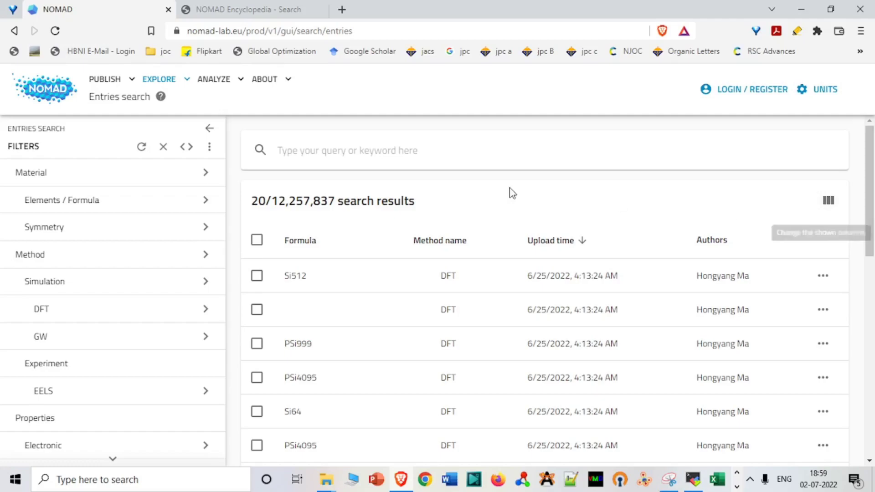
# Filter the entries to compositions that exclusively contain the elements Na and Cl
pyautogui.click(102, 212)
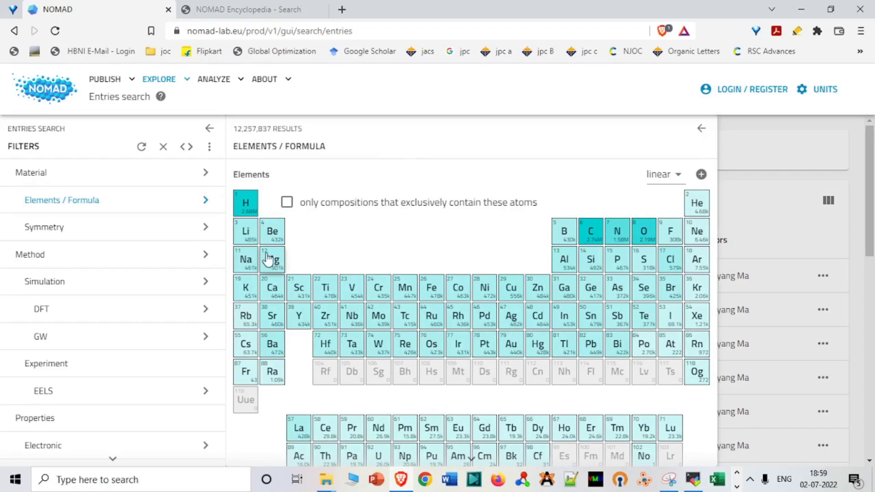
pyautogui.click(254, 260)
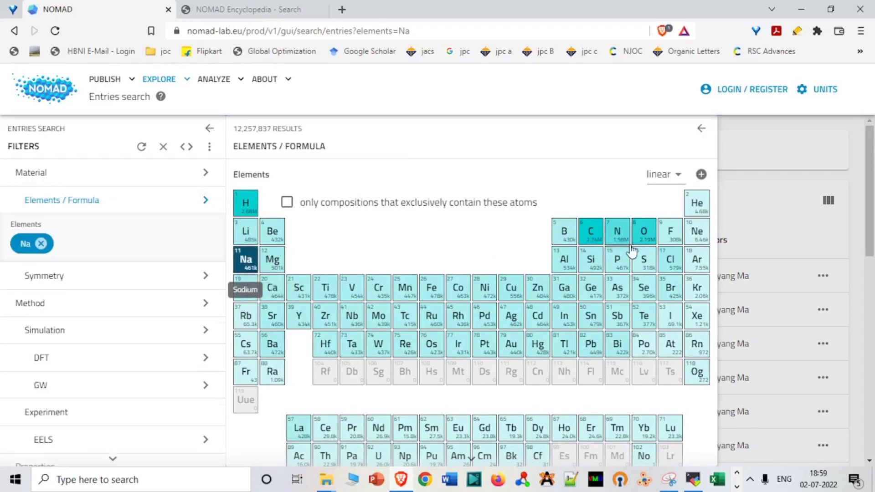
pyautogui.click(668, 261)
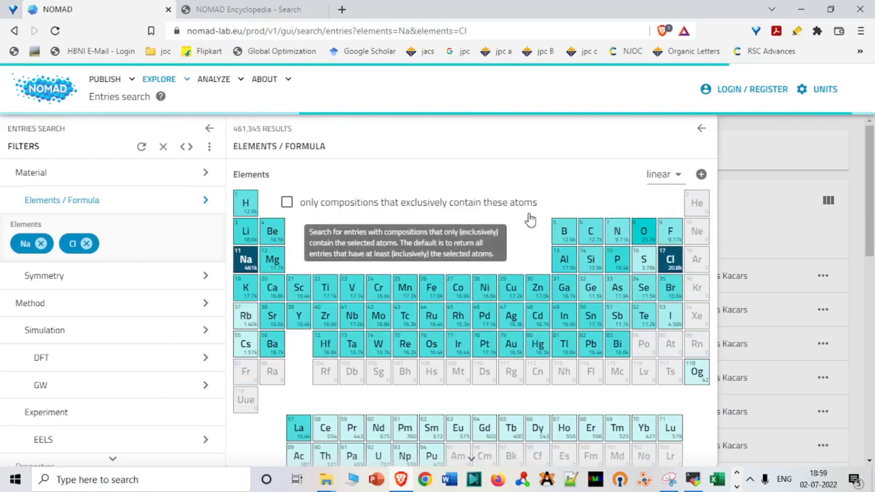
pyautogui.click(286, 204)
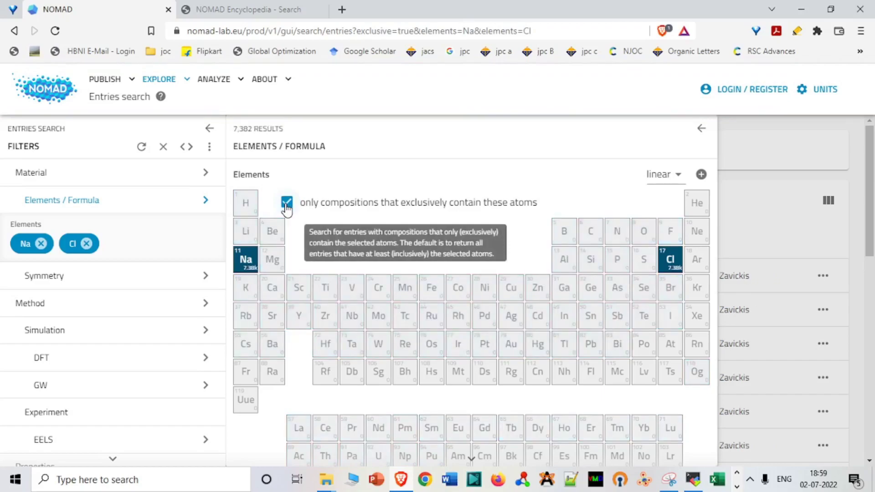
pyautogui.click(751, 156)
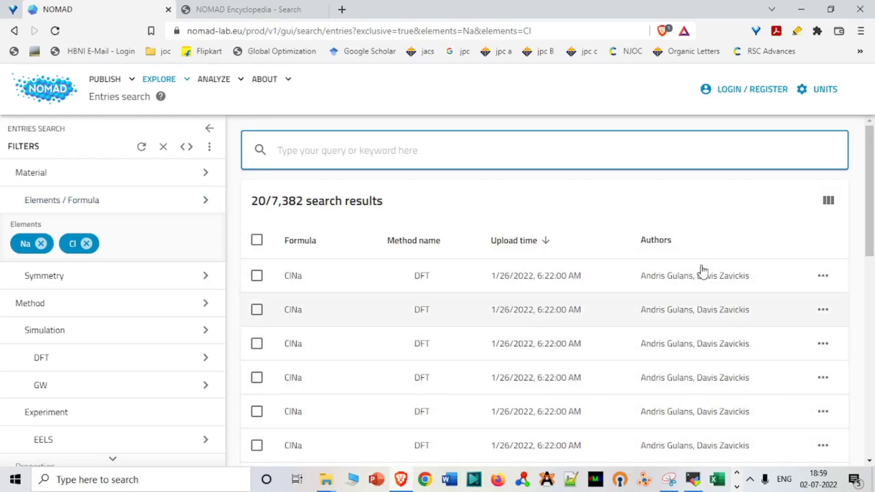
pyautogui.moveTo(870, 207); pyautogui.dragTo(872, 162)
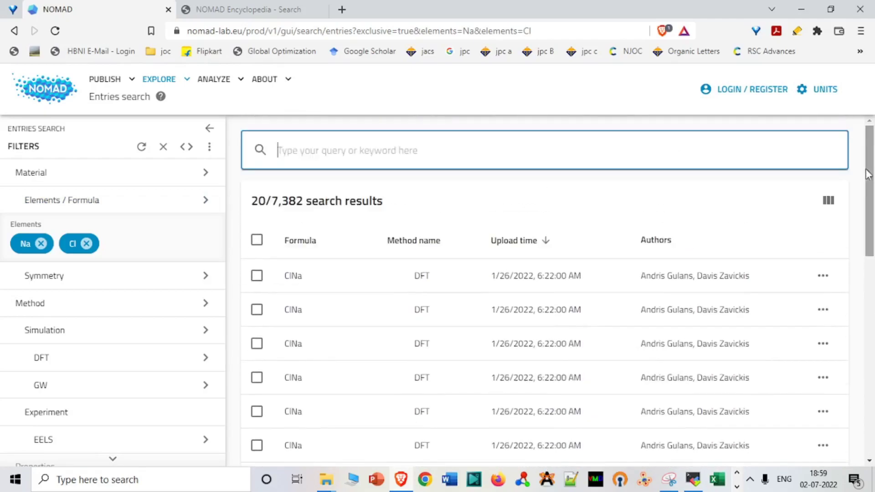
# Restrict the entries to DFT calculations with the GGA exchange-correlation functional type
pyautogui.click(106, 370)
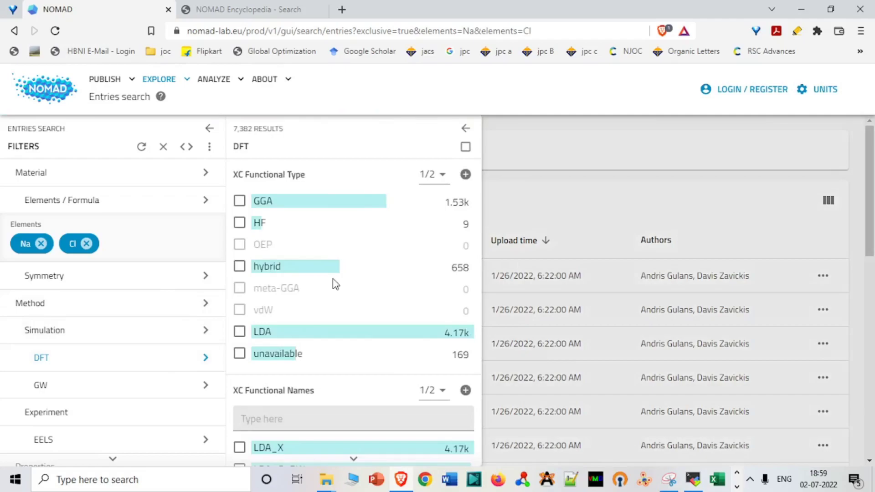
pyautogui.click(239, 202)
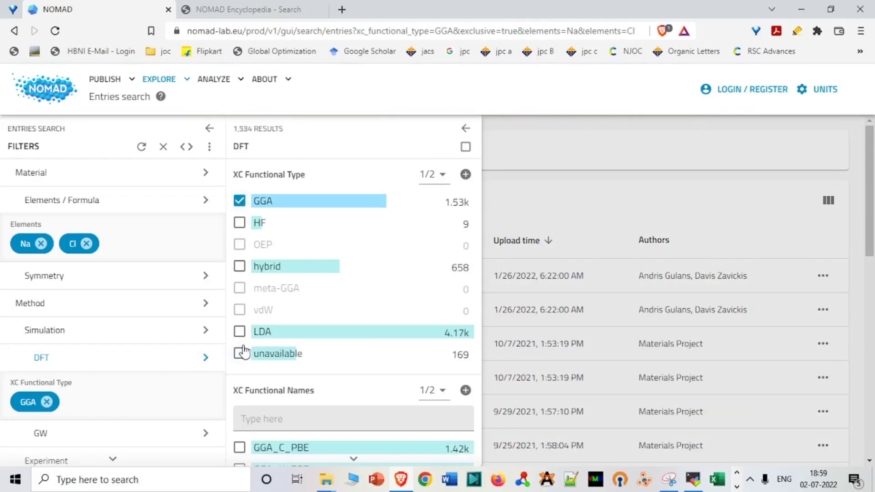
pyautogui.click(546, 160)
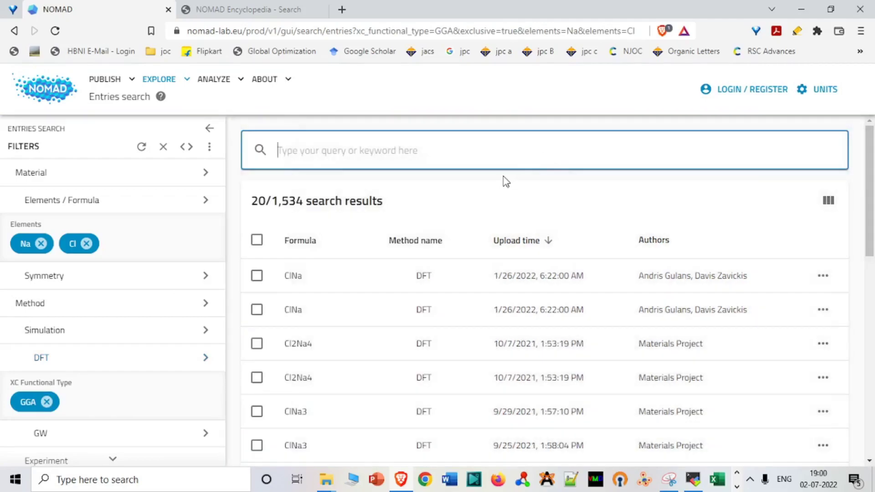
# Narrow the entries to the bulk structural type and the simulation program VASP
pyautogui.click(120, 182)
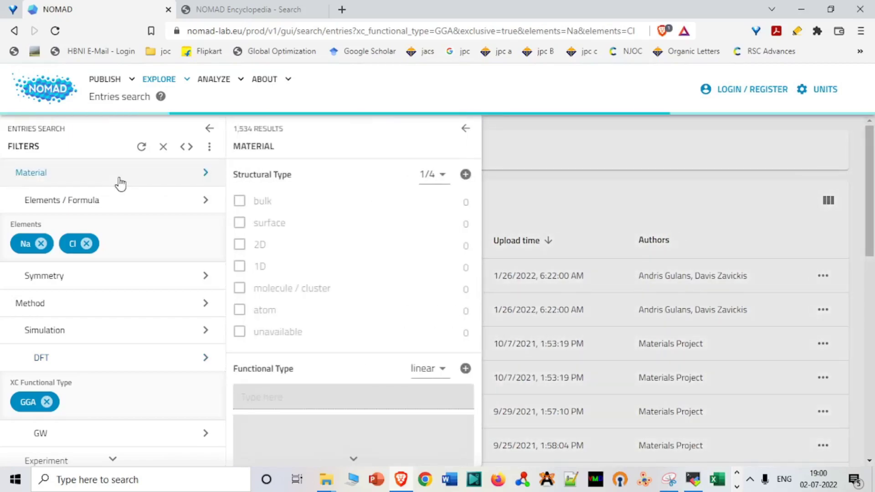
pyautogui.click(240, 203)
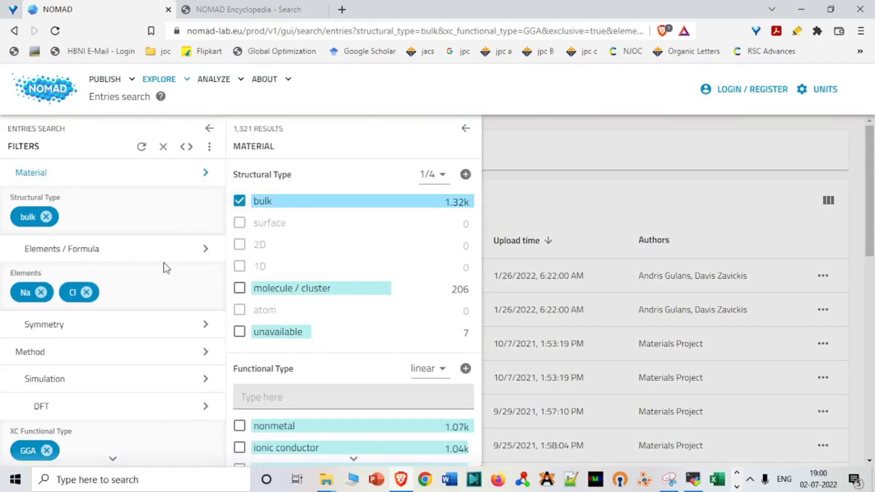
pyautogui.click(198, 358)
pyautogui.click(191, 378)
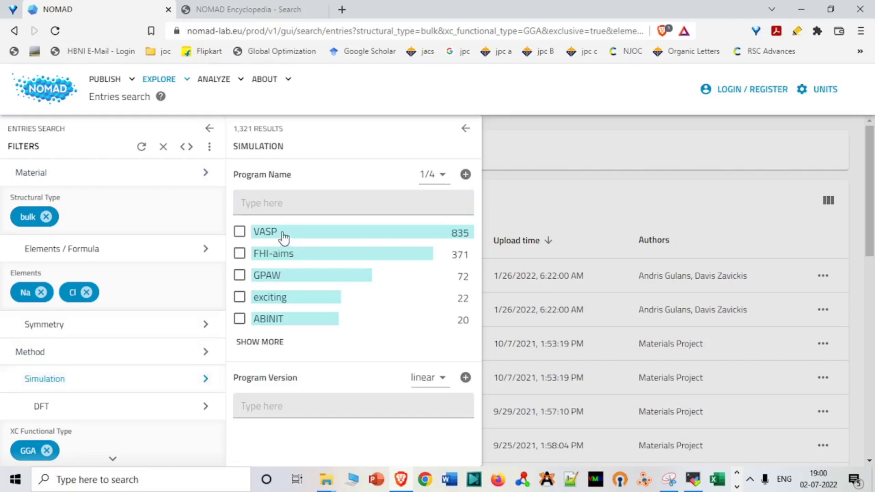
pyautogui.click(240, 232)
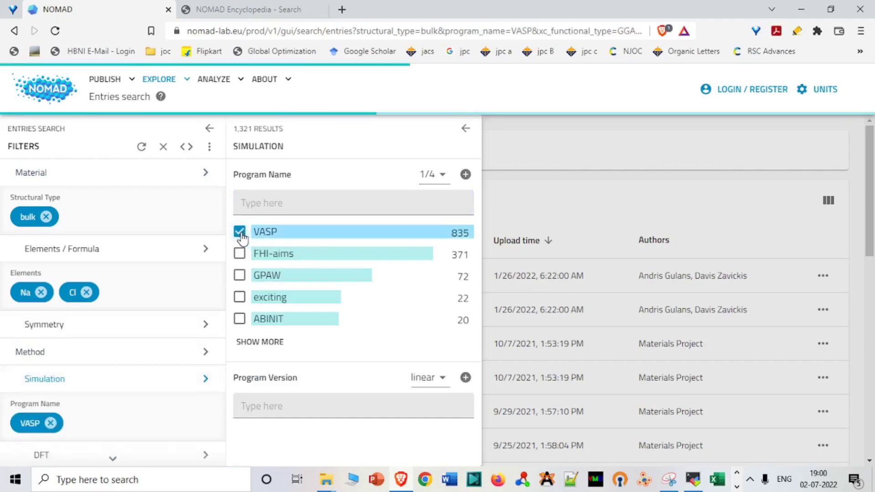
pyautogui.click(529, 205)
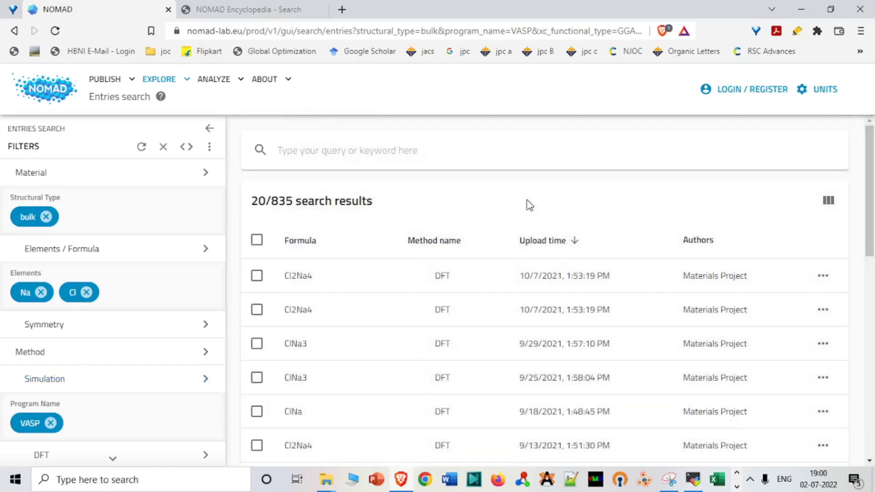
# Expand the details of the first Cl2Na4 entry and look through the rest of the results list
pyautogui.moveTo(868, 236)
pyautogui.mouseDown()
pyautogui.moveTo(870, 435)
pyautogui.moveTo(869, 235)
pyautogui.mouseUp()
pyautogui.moveTo(108, 80)
pyautogui.click(444, 286)
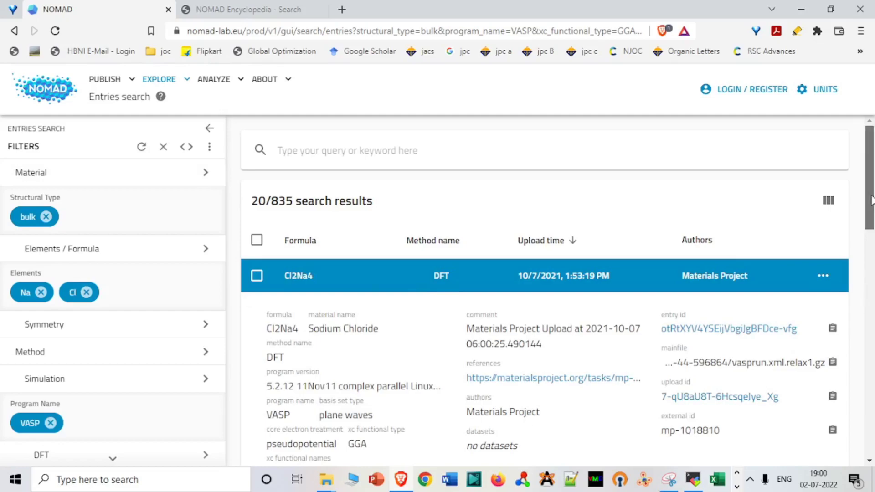
pyautogui.moveTo(871, 248); pyautogui.dragTo(872, 404)
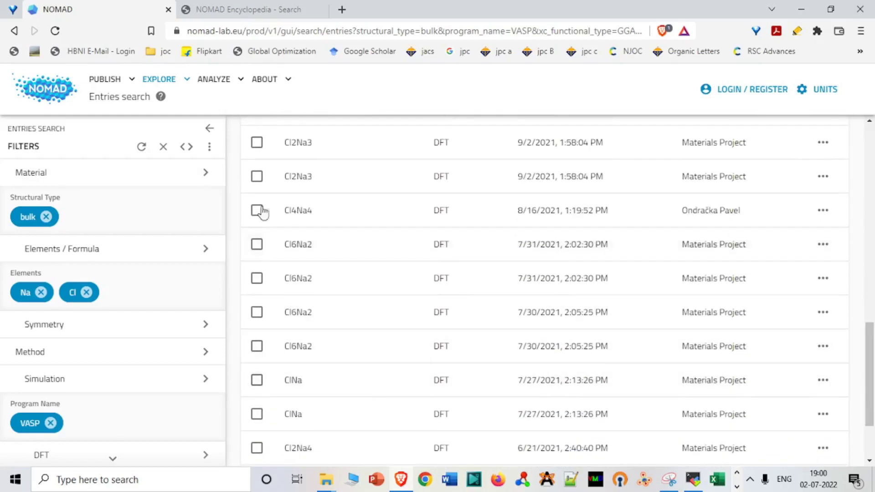
pyautogui.click(210, 129)
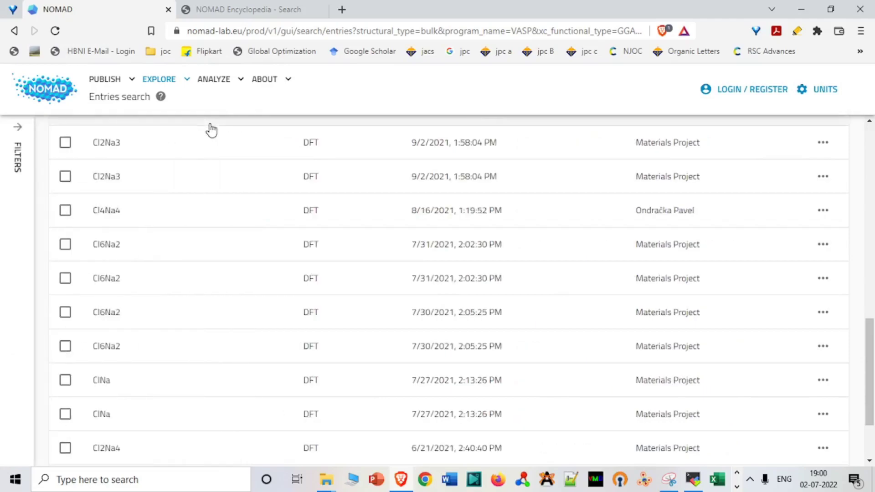
pyautogui.click(17, 130)
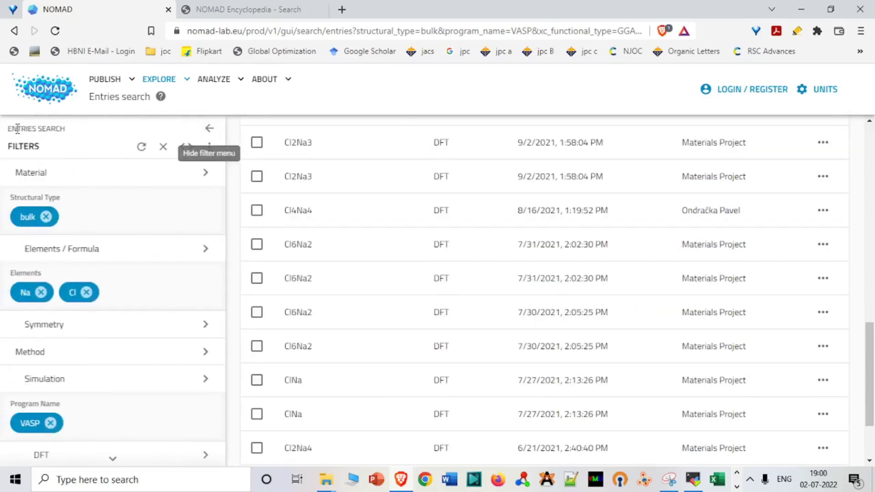
# Reopen the entries search and review its Elements / Formula filter for the selected Na and Cl atoms
pyautogui.moveTo(175, 92)
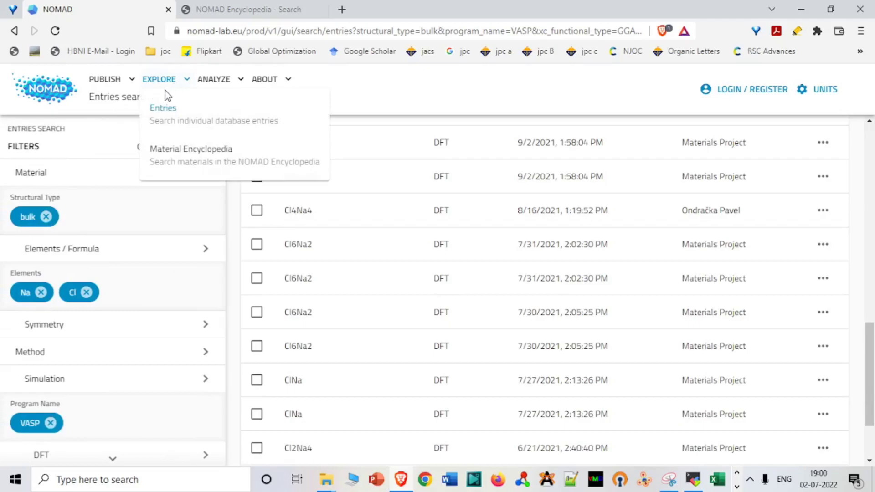
pyautogui.moveTo(212, 89)
pyautogui.click(163, 109)
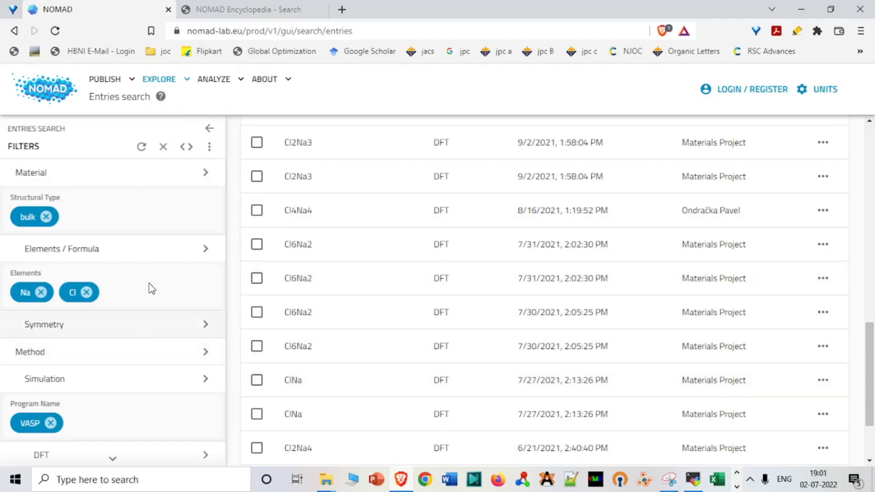
pyautogui.click(156, 253)
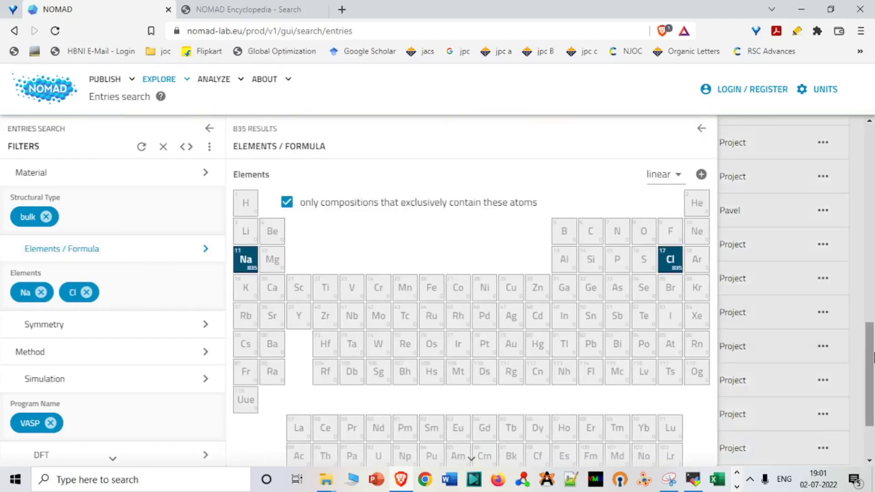
pyautogui.moveTo(874, 356); pyautogui.dragTo(870, 454)
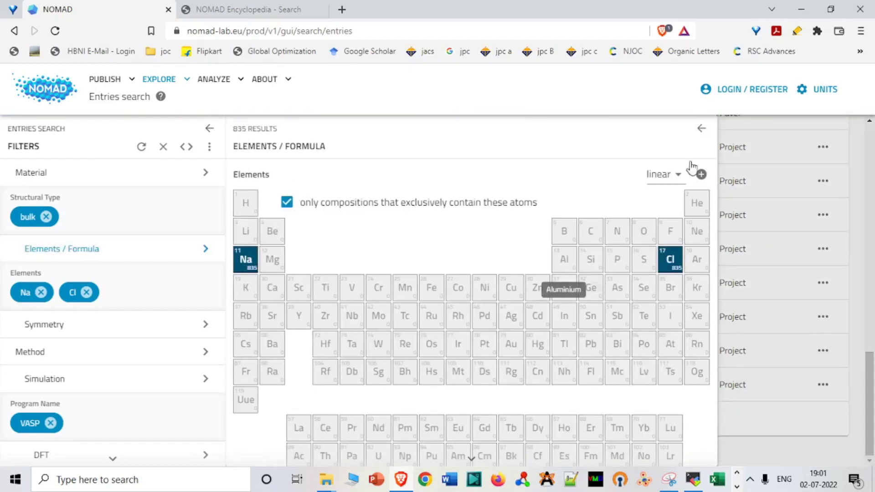
pyautogui.click(749, 131)
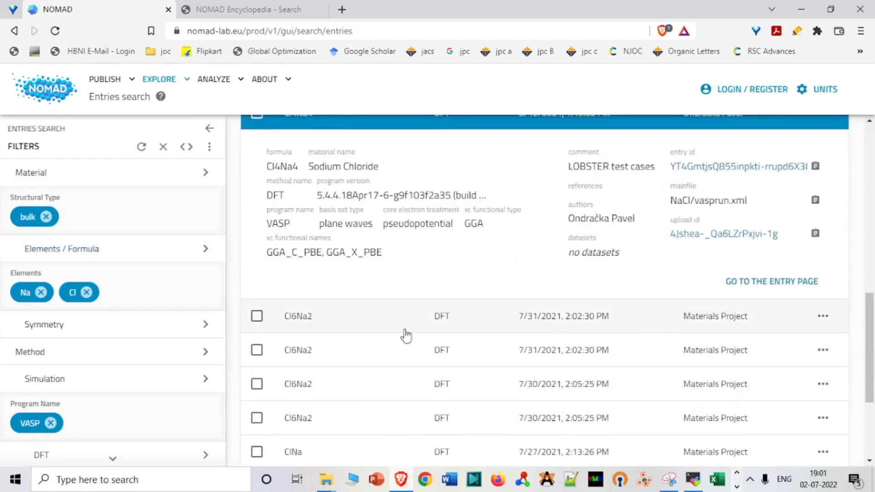
# Open the entry page of the Cl4Na4 LOBSTER test case and download all its raw files as a ZIP archive into the NaCl folder
pyautogui.click(760, 168)
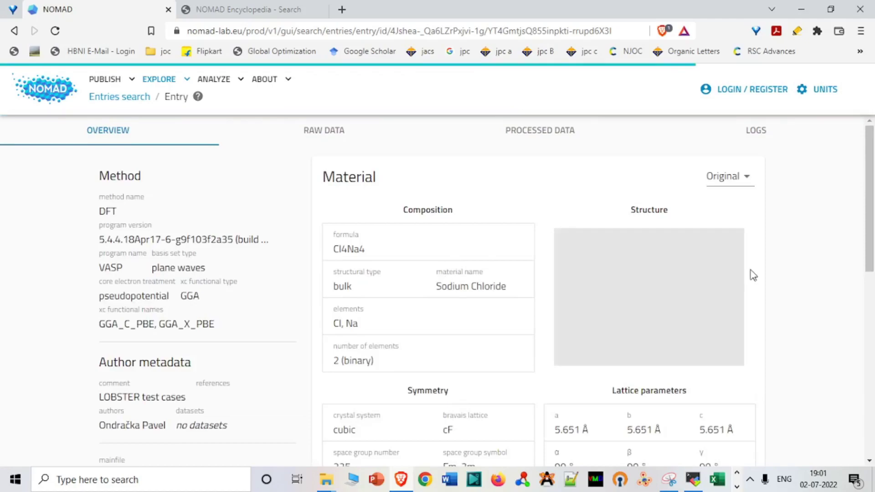
pyautogui.click(319, 136)
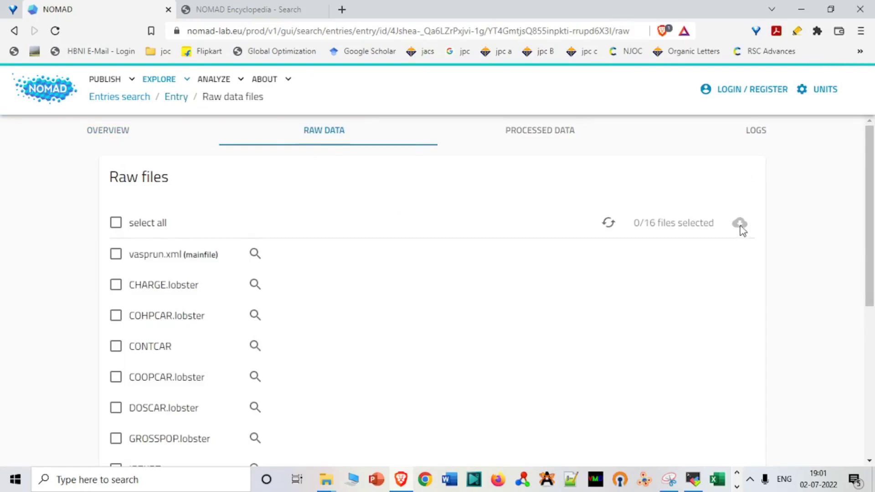
pyautogui.click(117, 225)
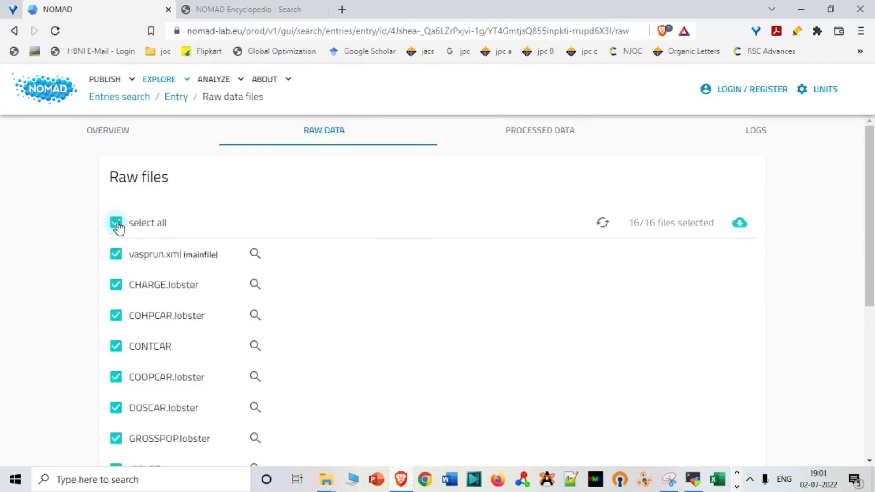
pyautogui.click(738, 223)
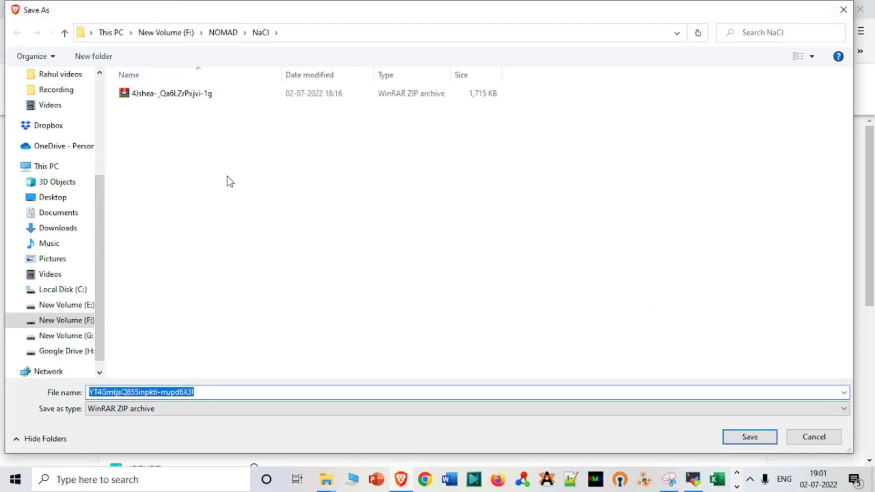
pyautogui.click(742, 438)
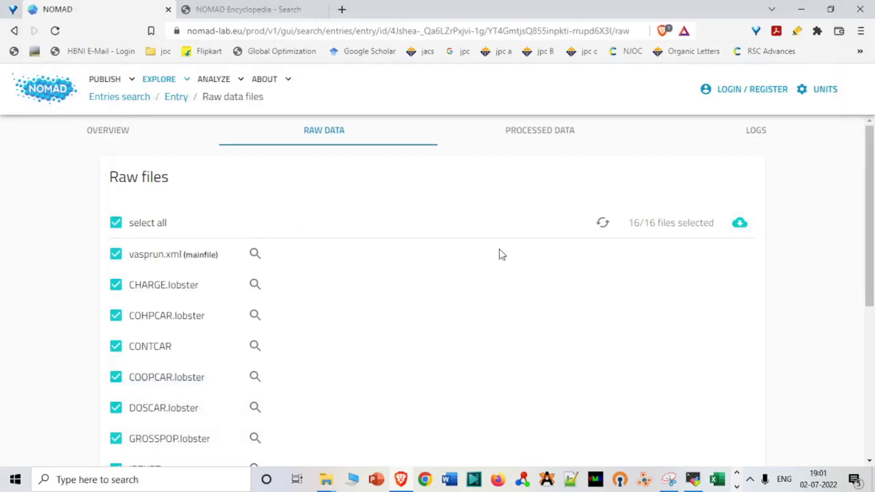
# Switch to File Explorer and check the NaCl folder for the downloaded ZIP archive
pyautogui.moveTo(326, 479)
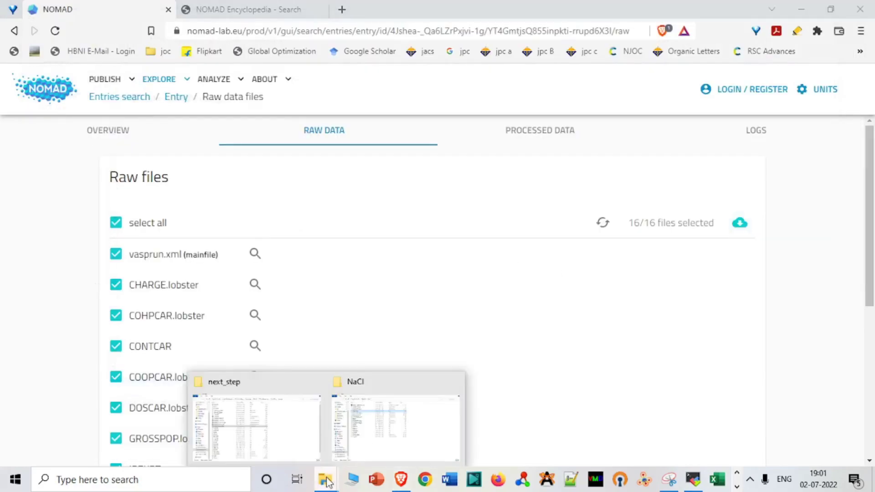
pyautogui.click(387, 444)
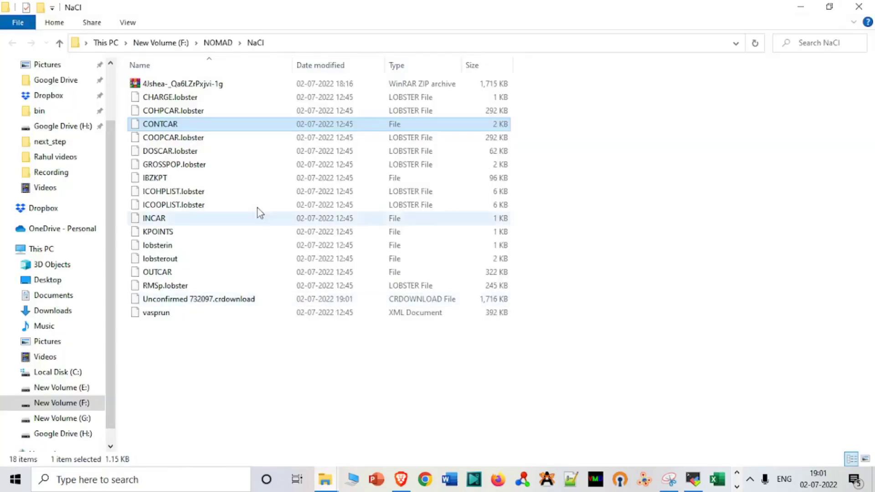
pyautogui.click(400, 478)
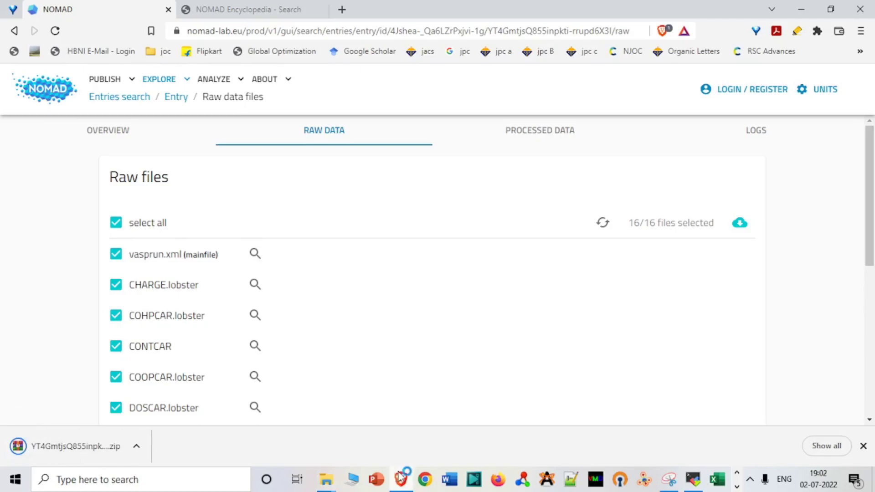
pyautogui.moveTo(326, 478)
pyautogui.click(405, 412)
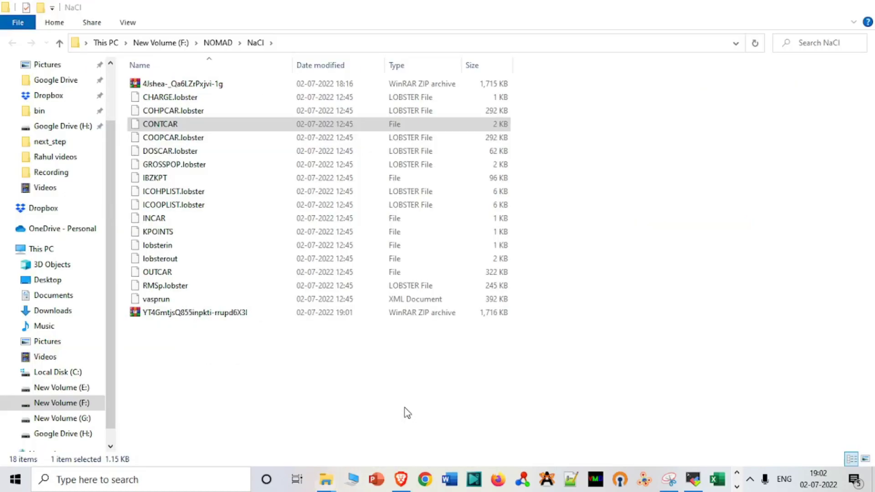
pyautogui.click(458, 363)
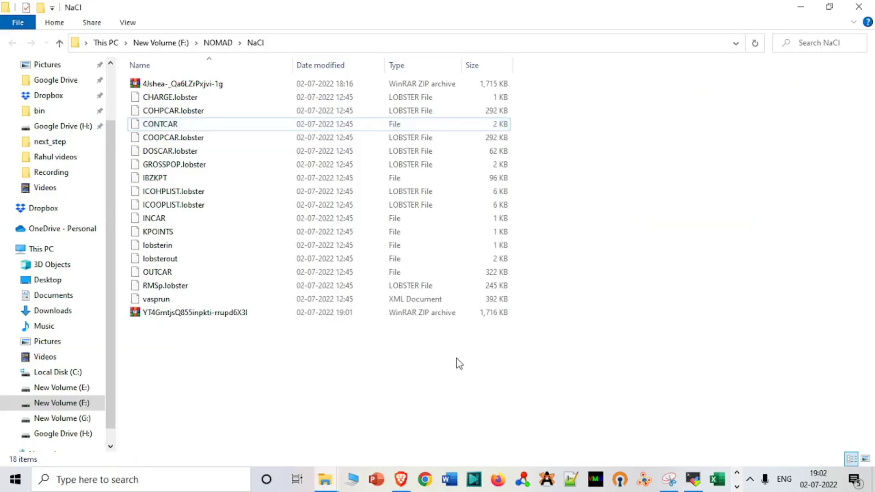
pyautogui.click(302, 316)
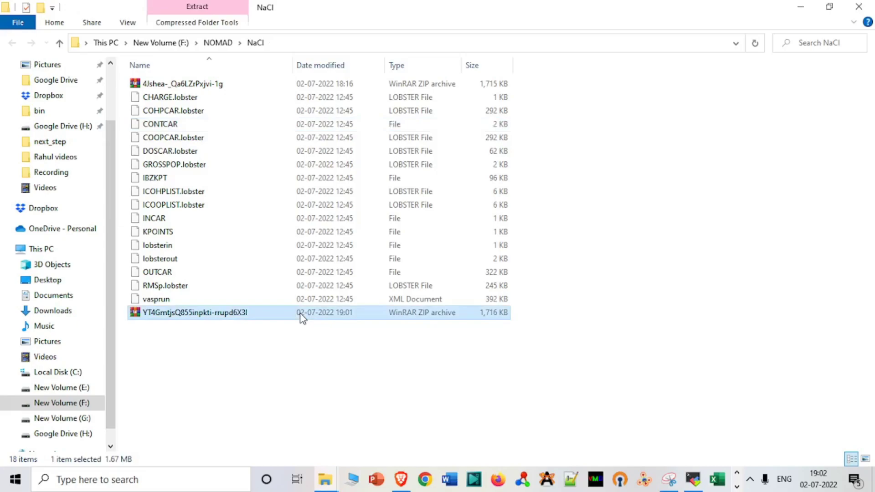
pyautogui.click(285, 347)
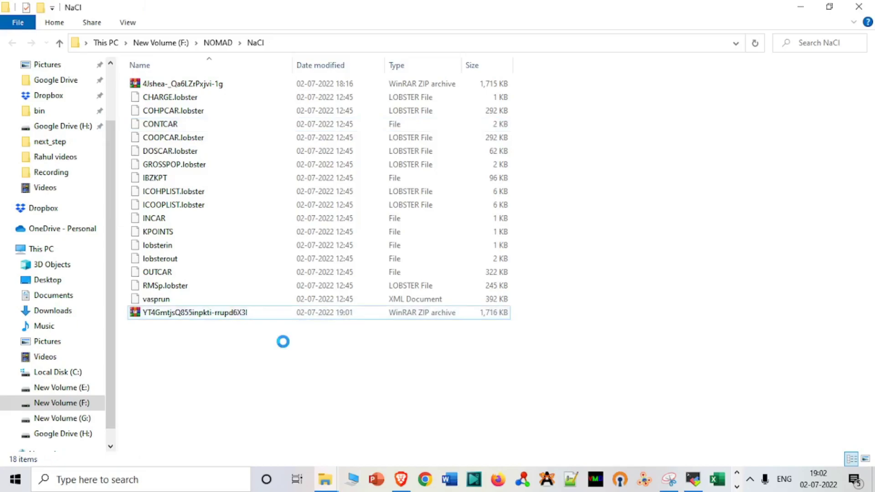
pyautogui.rightClick(283, 344)
pyautogui.click(471, 317)
pyautogui.rightClick(468, 311)
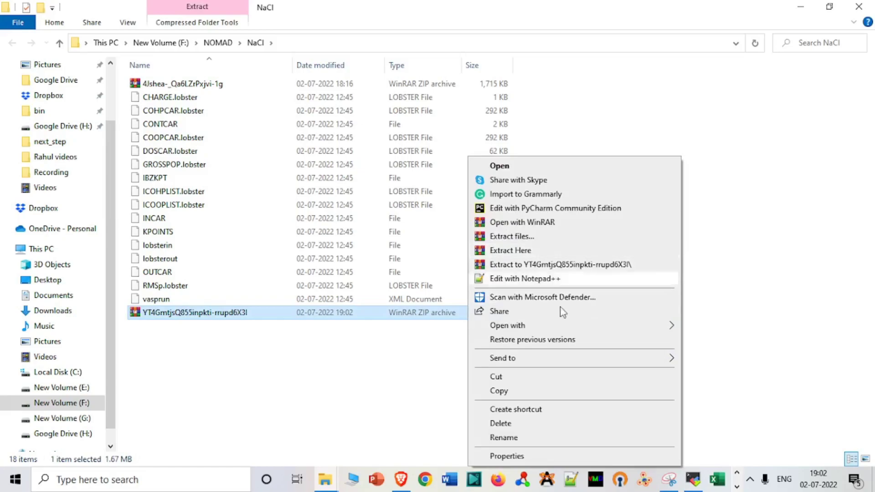
pyautogui.click(387, 368)
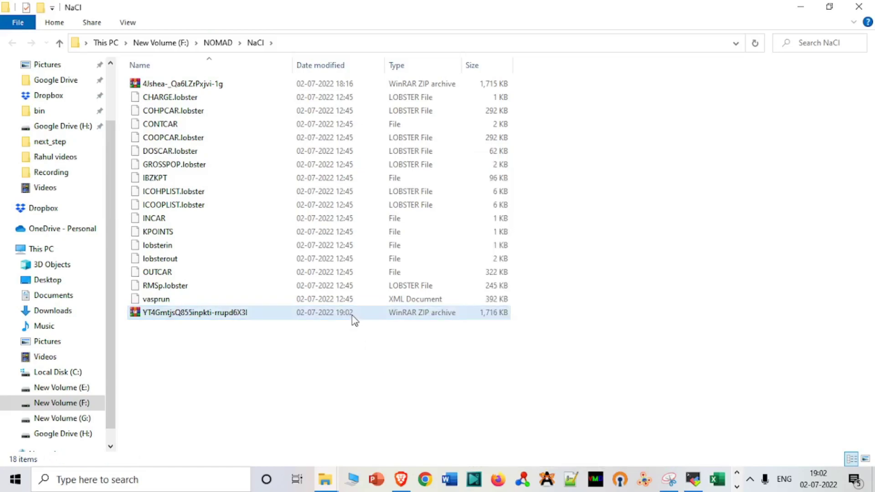
# Open the downloaded ZIP archive with Windows Explorer and move its folder 4Jshea-_Qa6LZrPxjvi-1g into the NaCl folder
pyautogui.rightClick(354, 320)
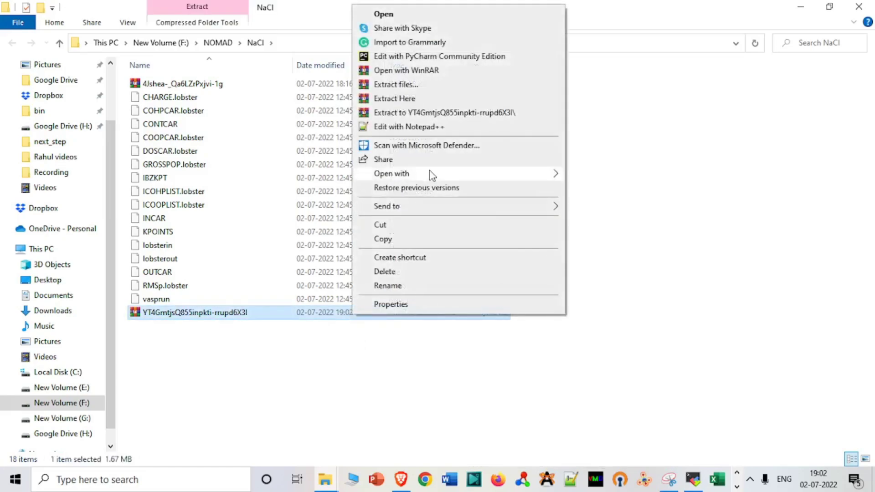
pyautogui.moveTo(525, 173)
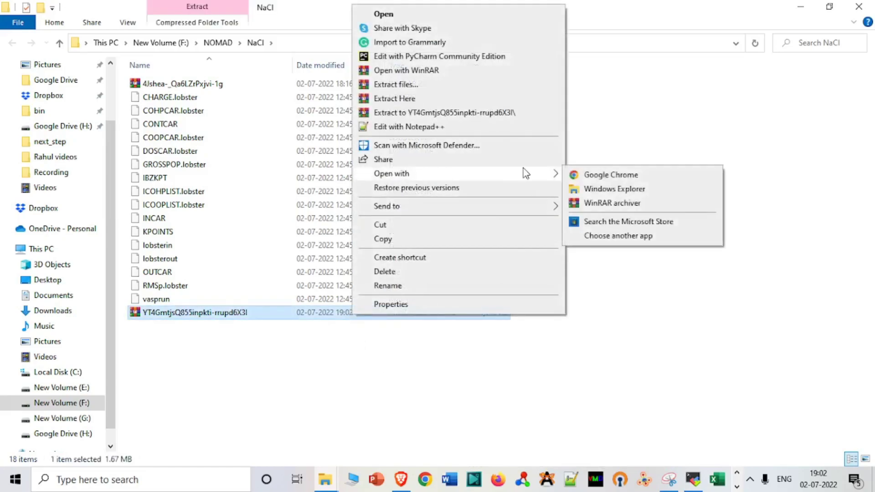
pyautogui.click(592, 188)
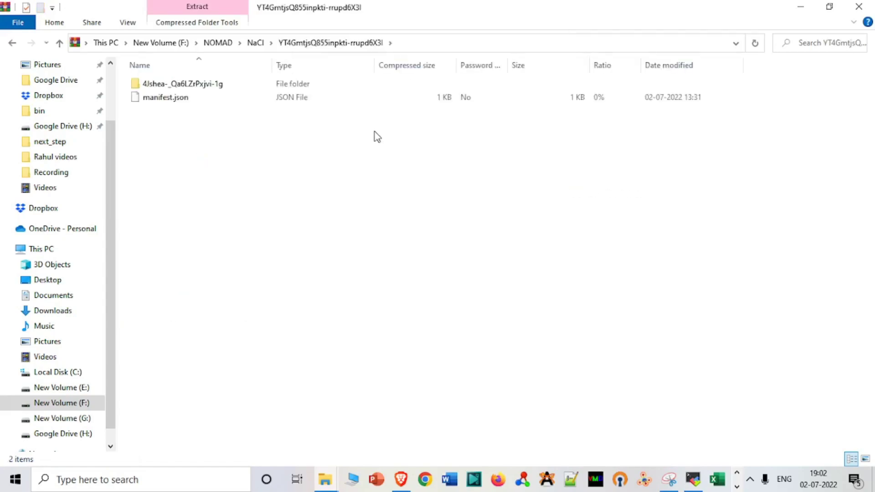
pyautogui.click(234, 89)
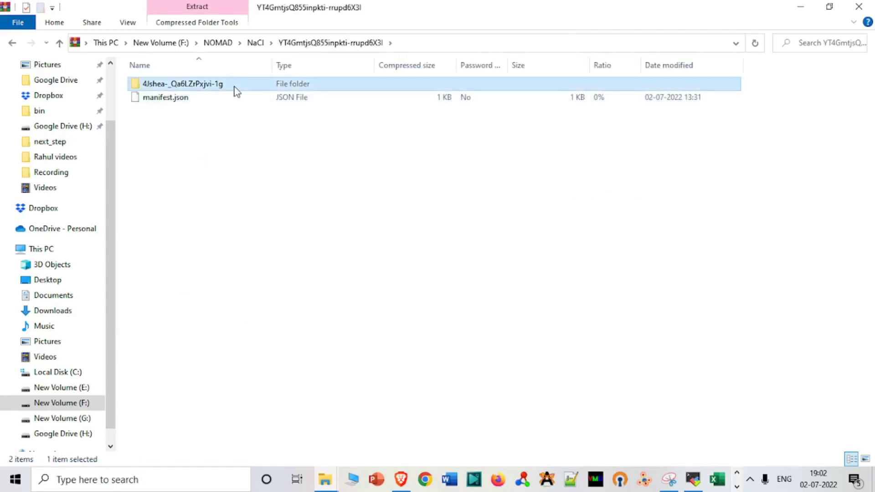
pyautogui.click(12, 43)
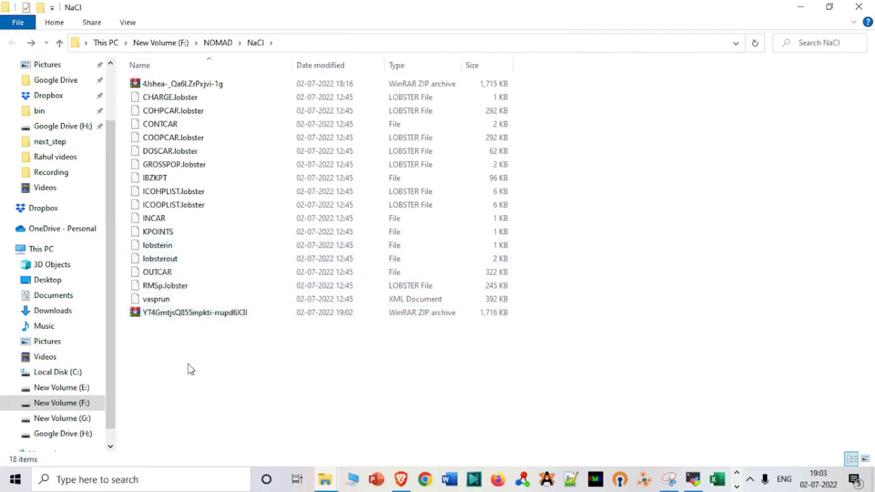
pyautogui.hotkey('ctrl', 'v')
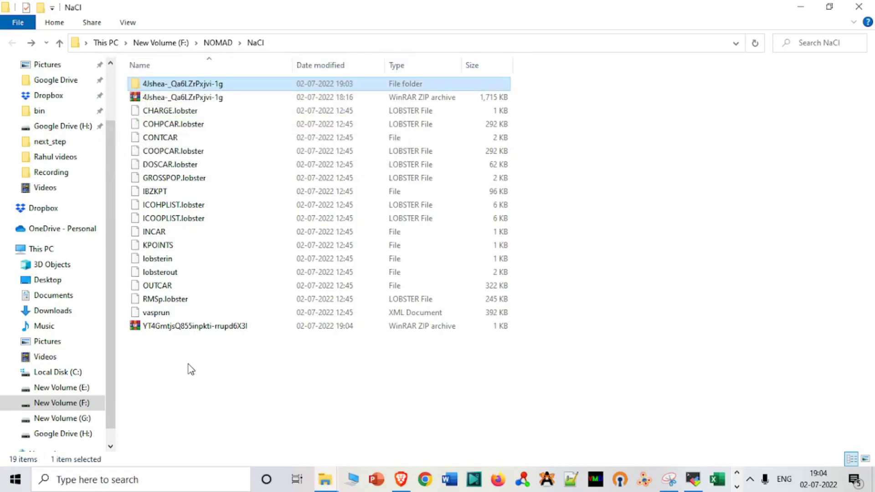
# Go to the NaCl subfolder inside 4Jshea-_Qa6LZrPxjvi-1g, read the INCAR file in Notepad and close it
pyautogui.doubleClick(236, 88)
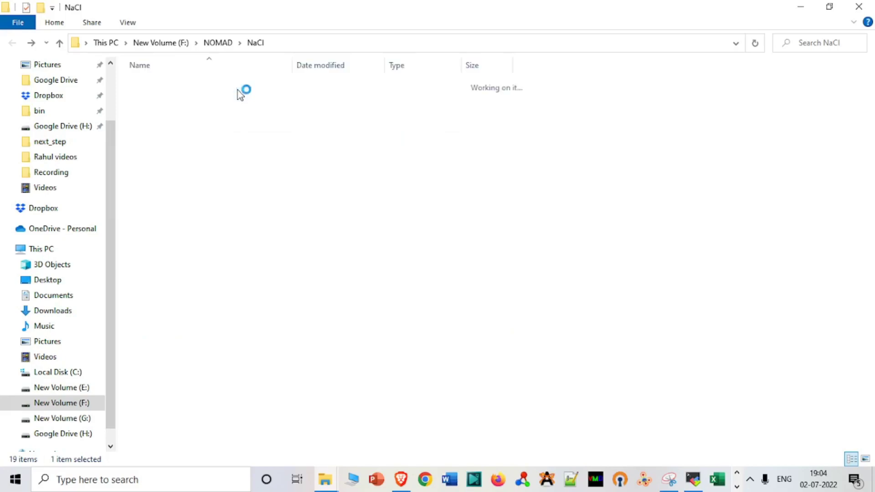
pyautogui.doubleClick(232, 84)
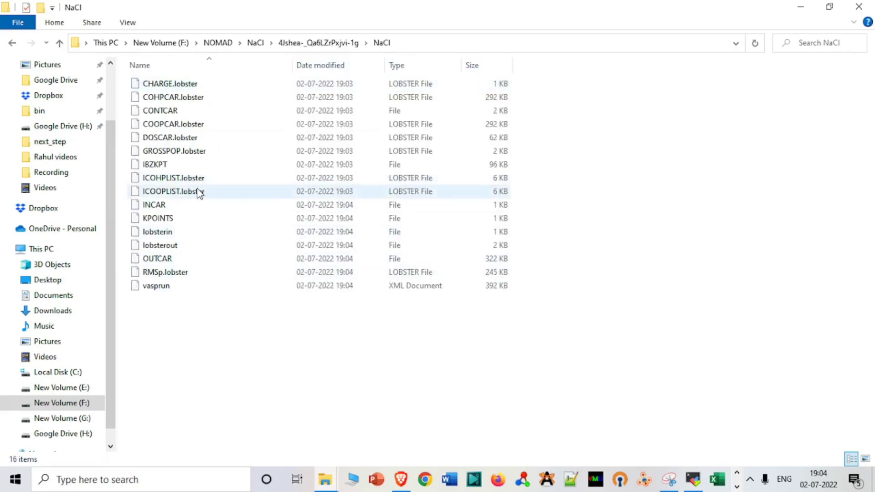
pyautogui.click(172, 209)
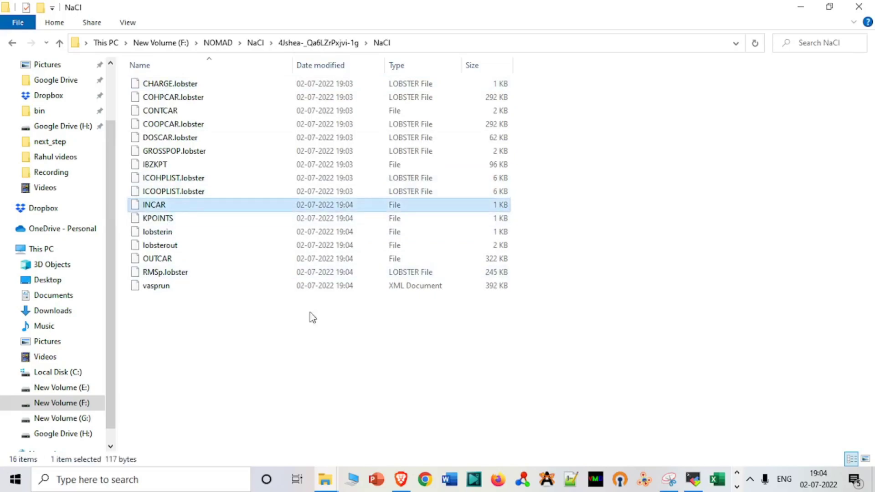
pyautogui.press('Return')
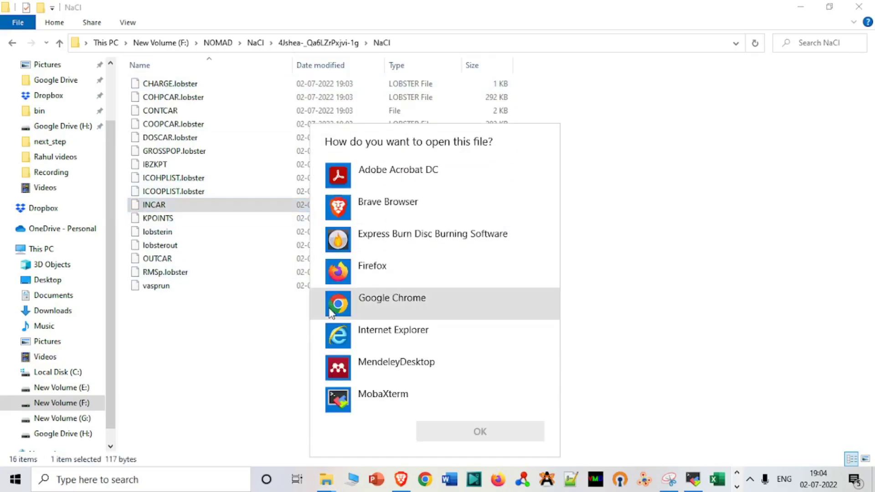
pyautogui.moveTo(551, 217)
pyautogui.mouseDown()
pyautogui.moveTo(553, 310)
pyautogui.moveTo(555, 291)
pyautogui.mouseUp()
pyautogui.doubleClick(471, 225)
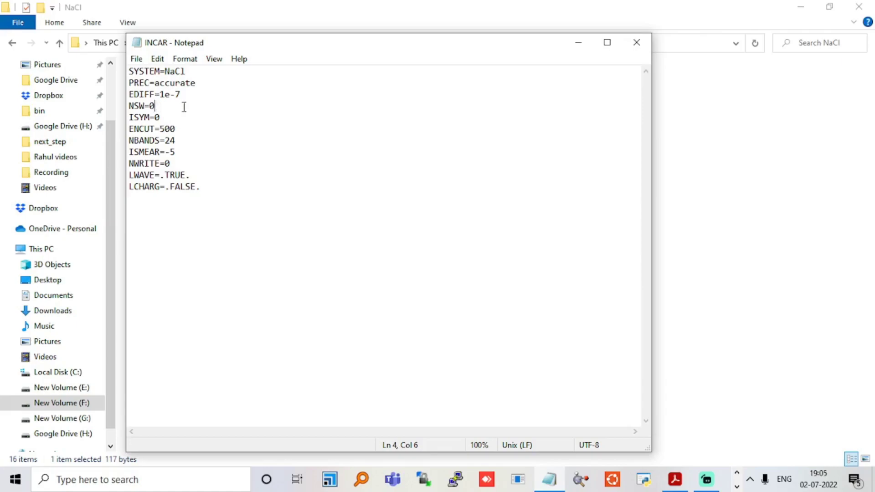
pyautogui.click(637, 43)
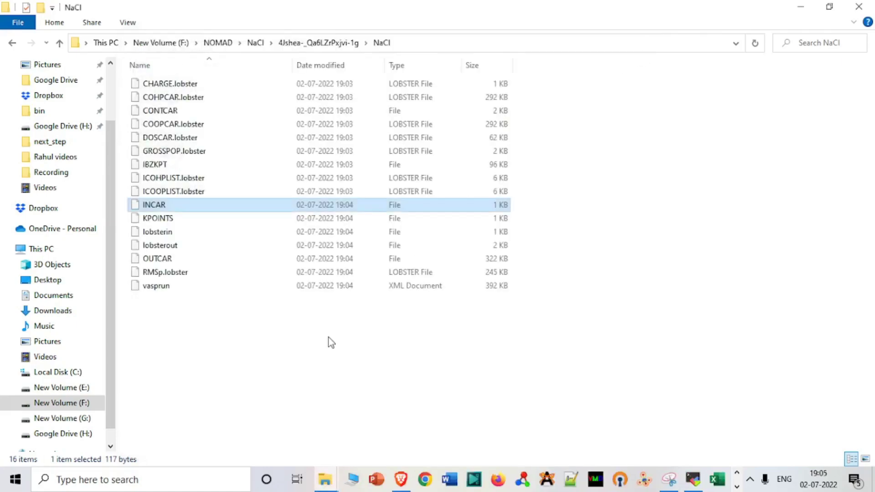
# Open the KPOINTS file in Notepad to examine the k-point settings
pyautogui.click(195, 223)
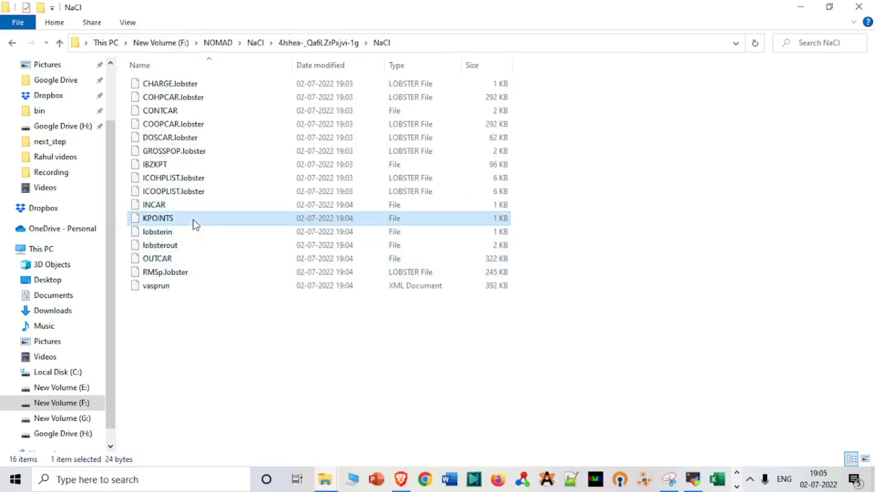
pyautogui.doubleClick(195, 223)
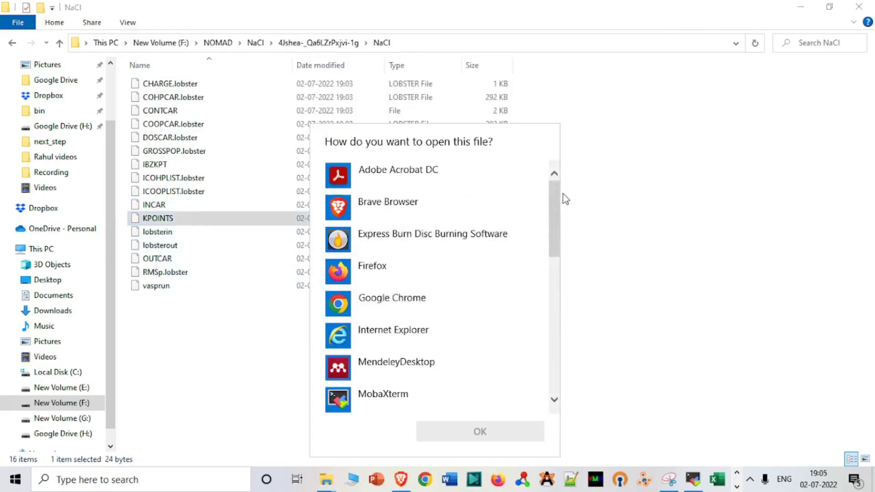
pyautogui.moveTo(556, 201); pyautogui.dragTo(560, 244)
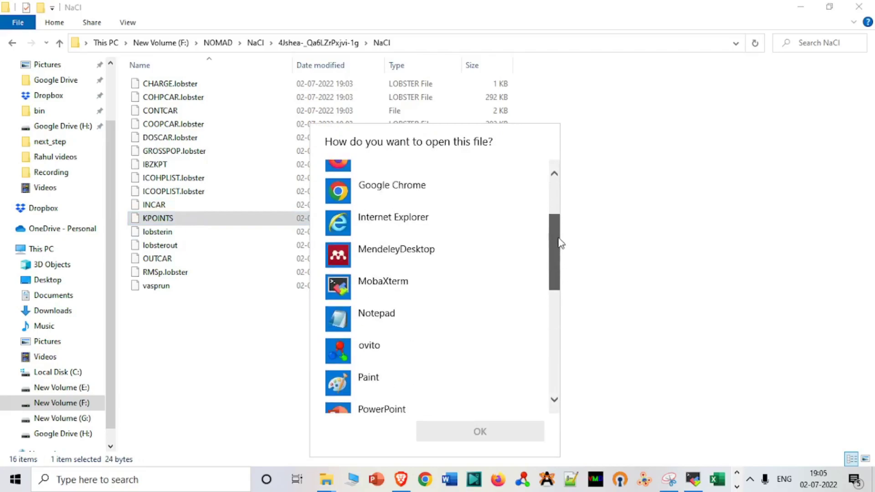
pyautogui.doubleClick(479, 321)
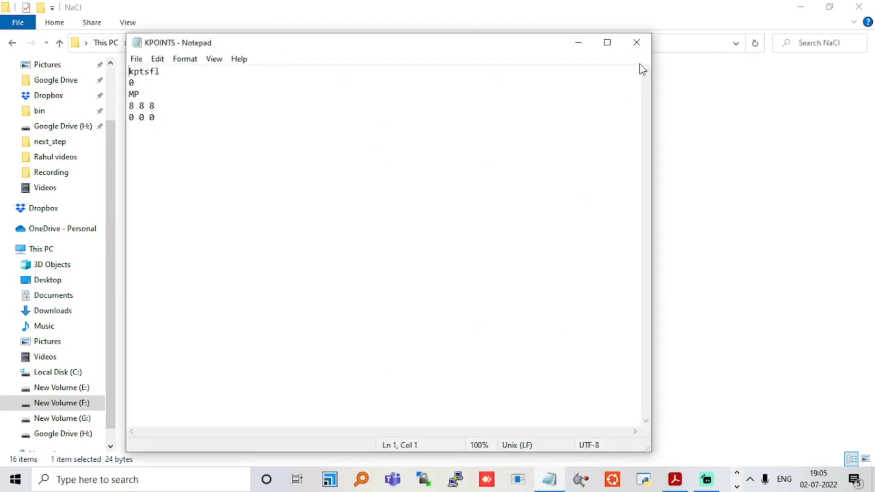
# Close the KPOINTS file, select the CONTCAR file in the NaCl folder and launch VESTA
pyautogui.click(637, 45)
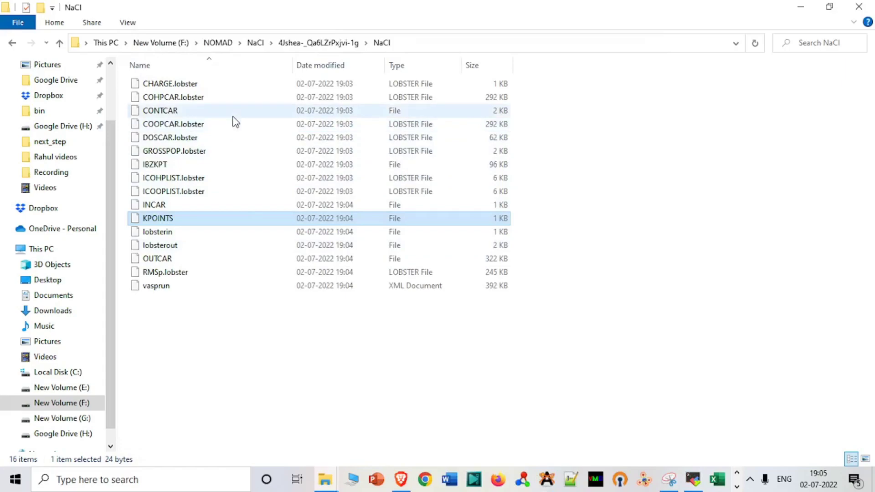
pyautogui.click(232, 116)
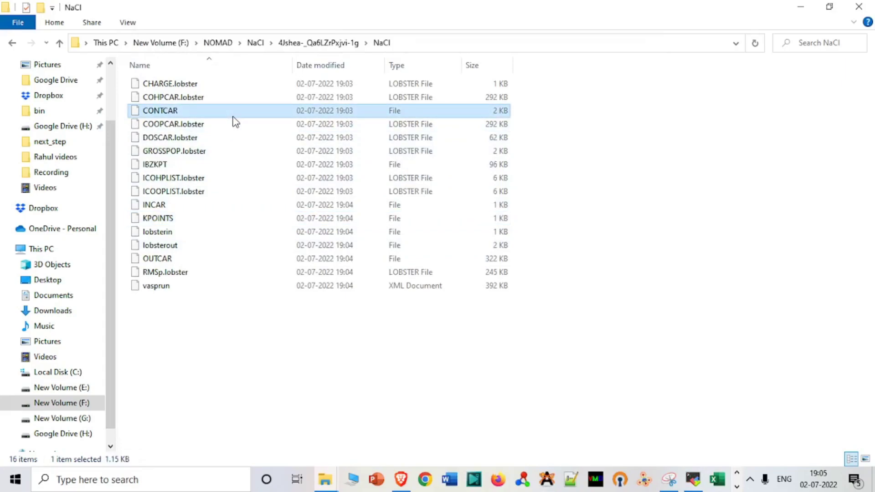
pyautogui.click(635, 481)
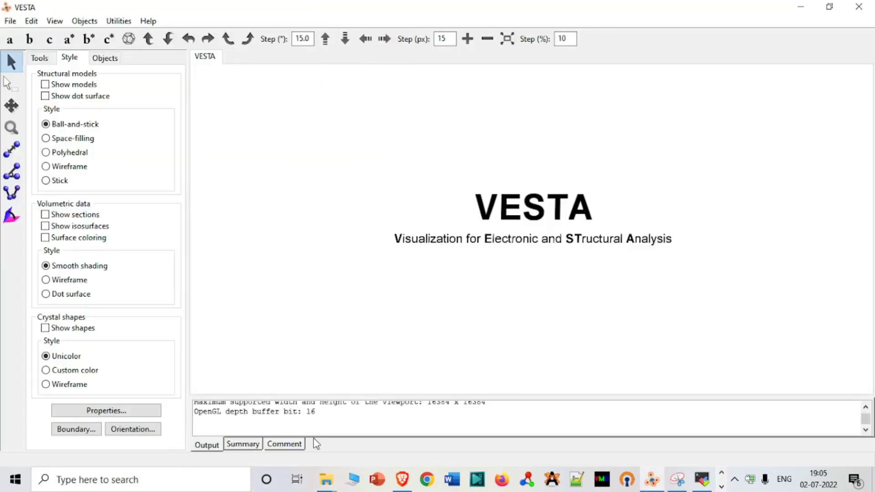
# Load the CONTCAR file from the NaCl folder into VESTA and rotate the crystal structure to inspect it
pyautogui.moveTo(325, 480)
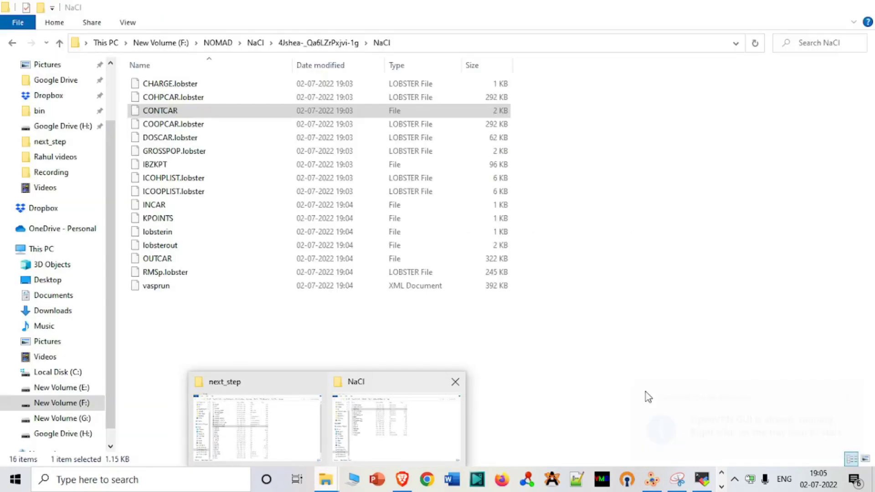
pyautogui.click(436, 431)
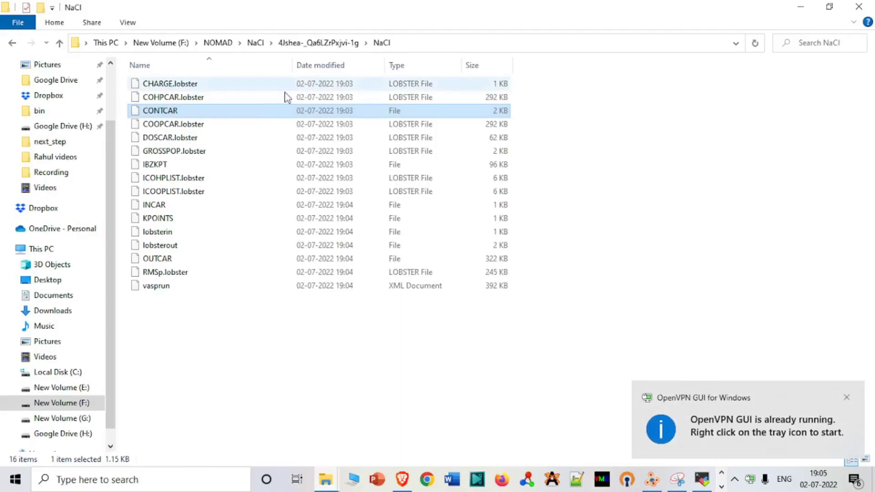
pyautogui.click(848, 398)
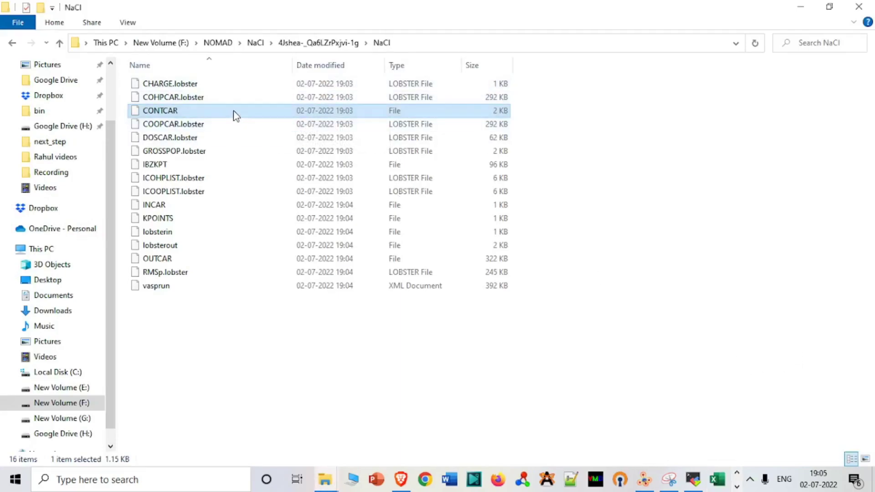
pyautogui.moveTo(234, 113); pyautogui.dragTo(643, 200)
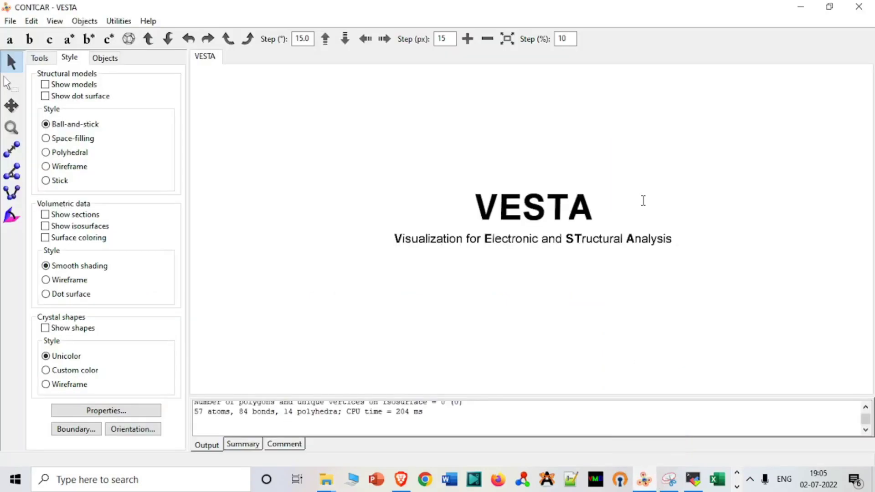
pyautogui.moveTo(551, 248); pyautogui.dragTo(544, 269)
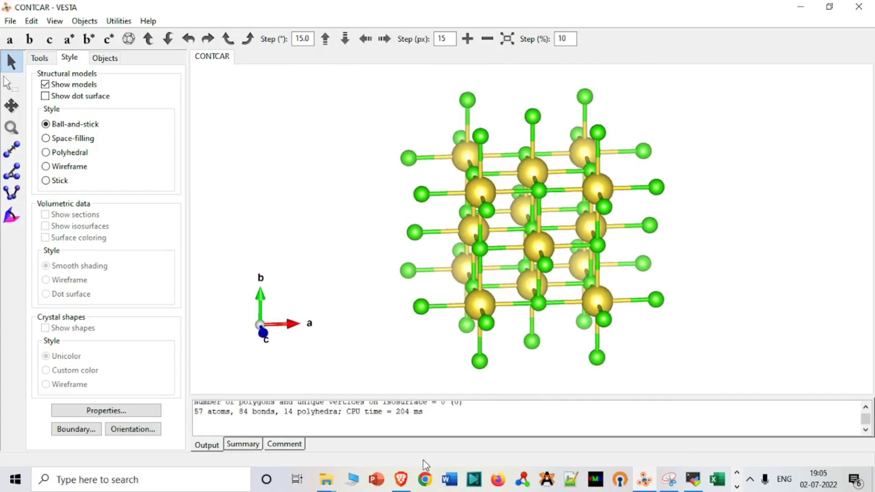
# Switch to the browser, return to the NOMAD entries search and remove the Cl and Na element filters
pyautogui.click(405, 478)
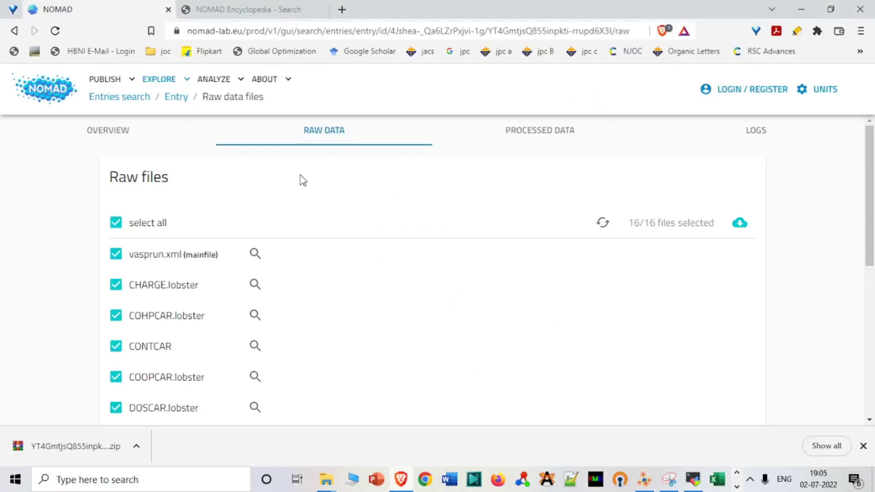
pyautogui.moveTo(182, 88)
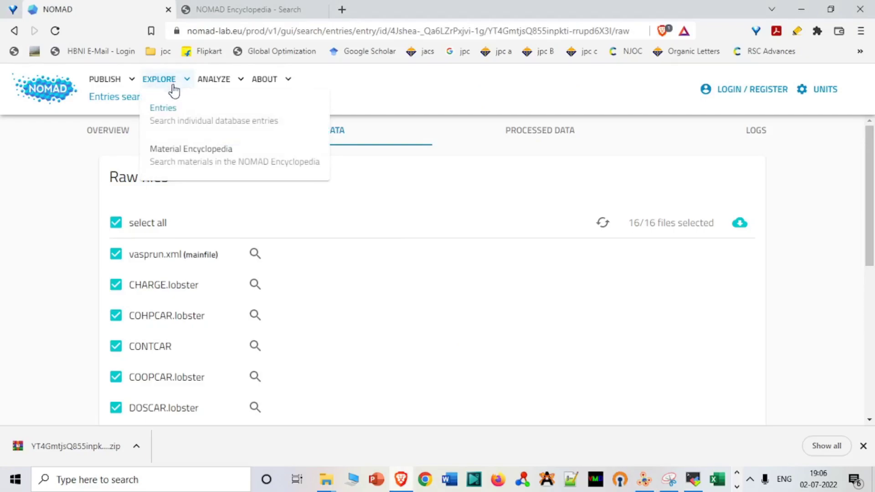
pyautogui.click(168, 117)
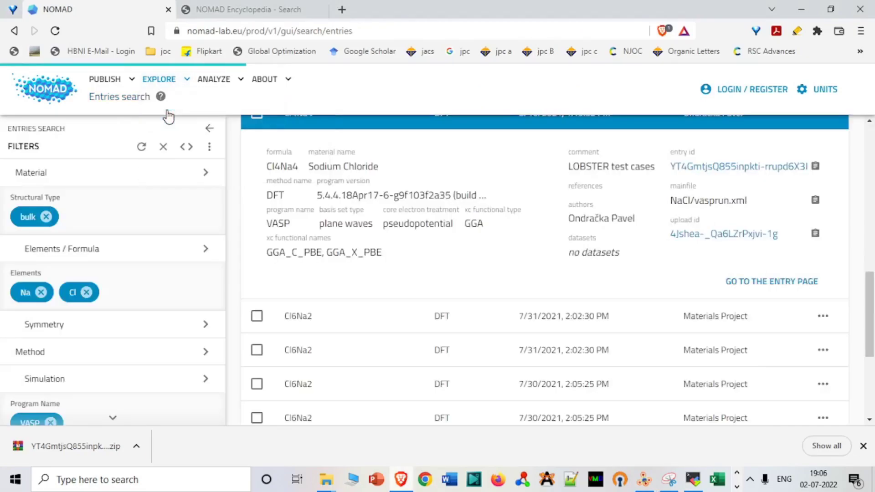
pyautogui.click(86, 293)
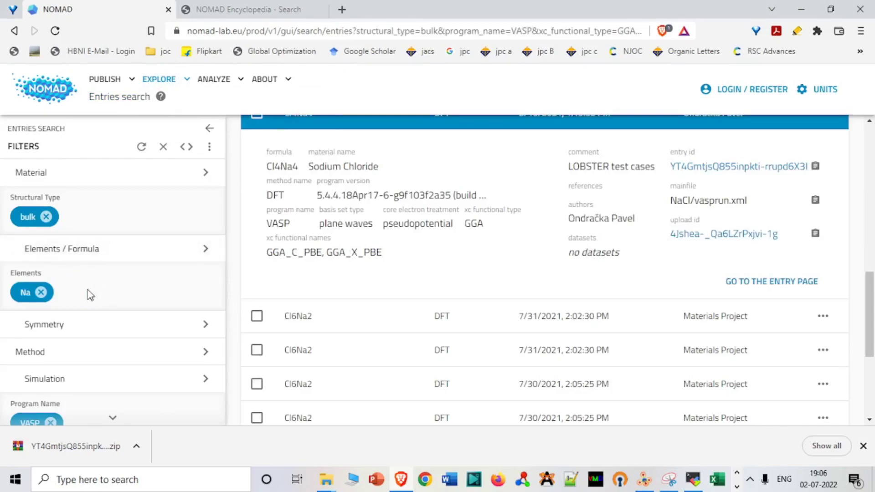
pyautogui.click(41, 292)
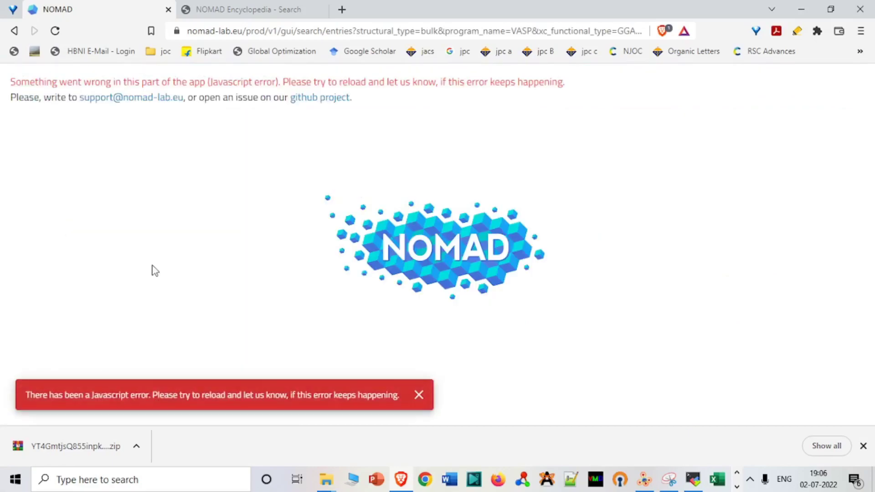
# Dismiss the JavaScript error notice and reload the NOMAD entries search page
pyautogui.click(418, 395)
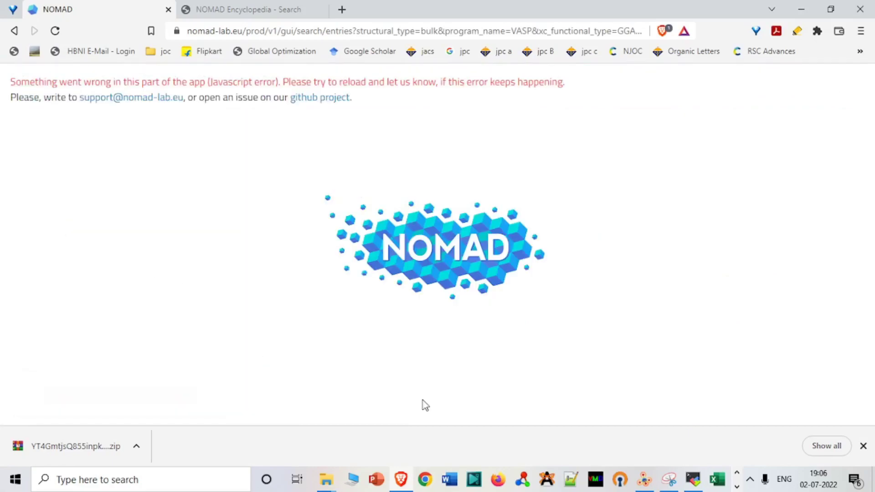
pyautogui.click(263, 26)
pyautogui.press('Return')
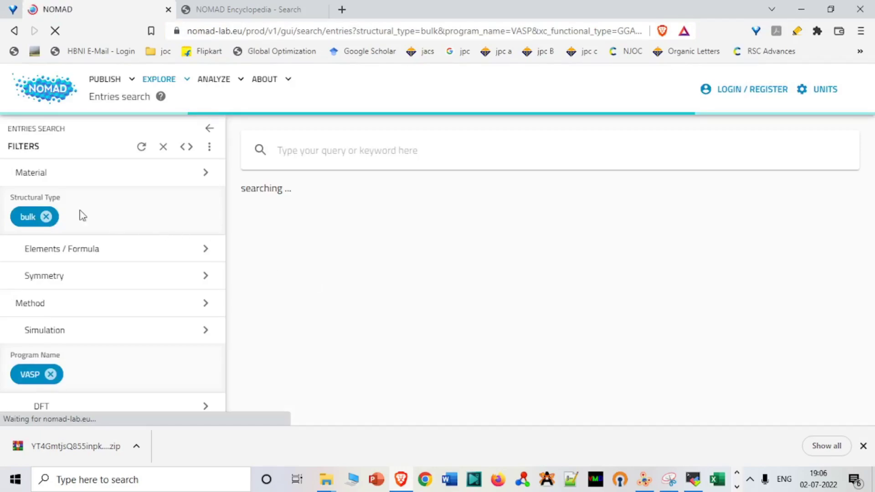
# Turn off the exclusive-composition option and remove the bulk, VASP and GGA filters from the entries search
pyautogui.click(91, 256)
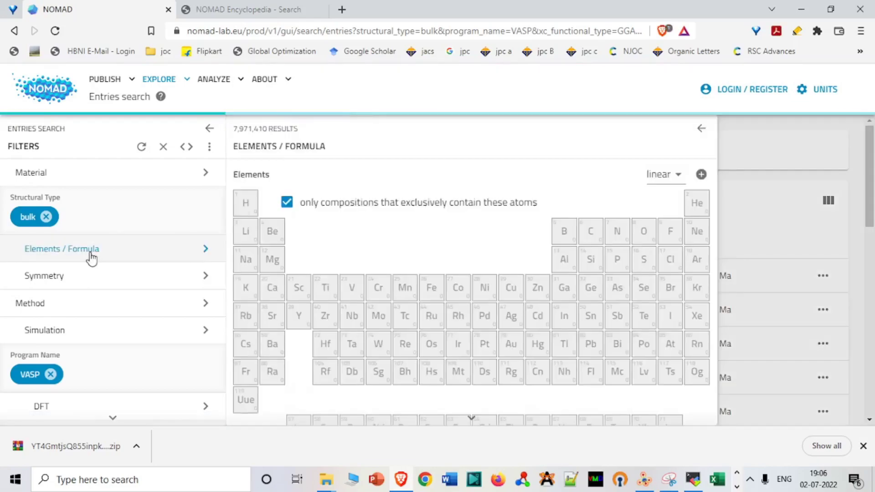
pyautogui.moveTo(445, 206)
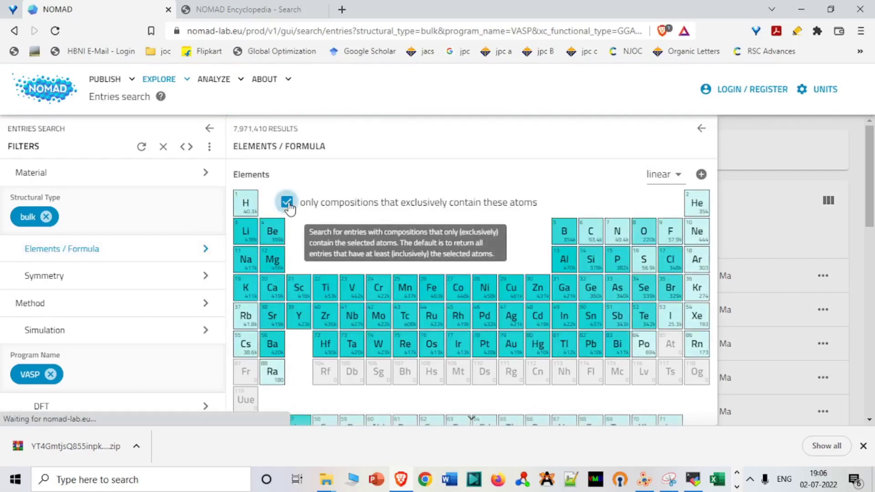
pyautogui.click(287, 203)
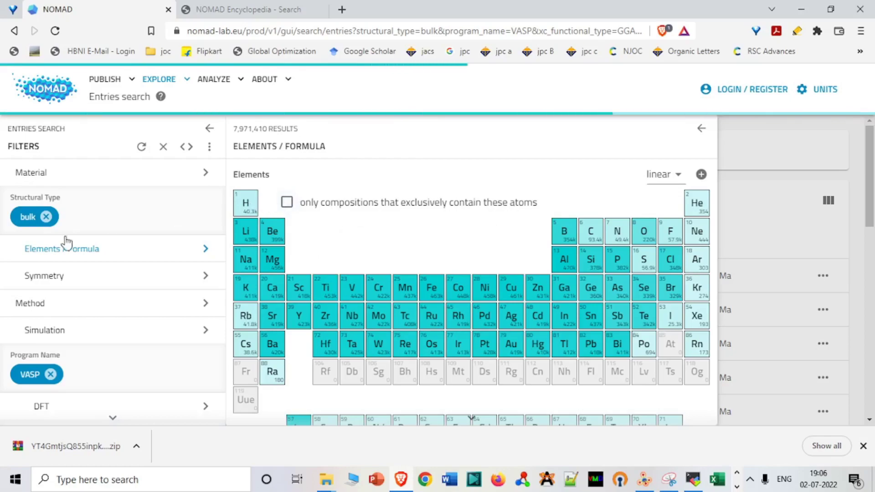
pyautogui.click(46, 217)
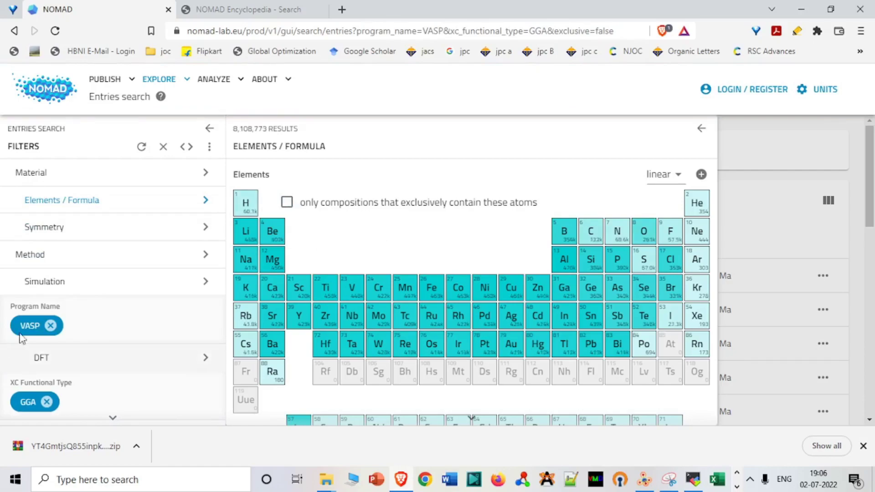
pyautogui.click(50, 326)
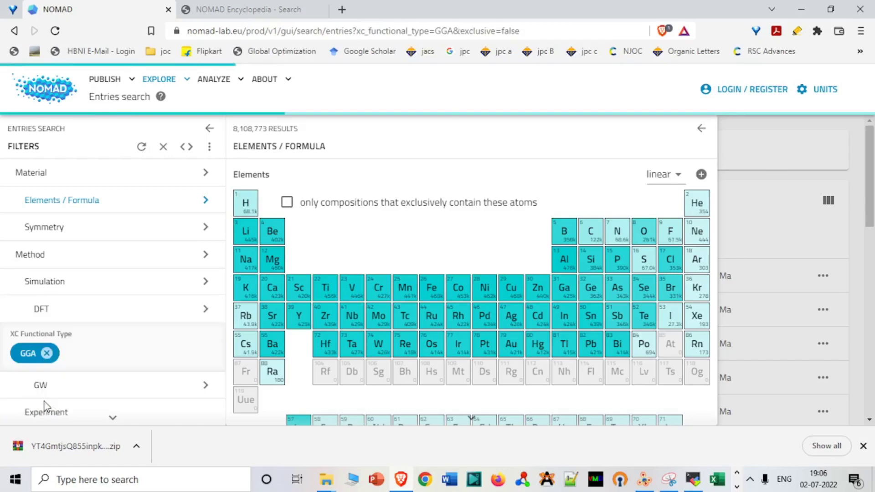
pyautogui.click(48, 354)
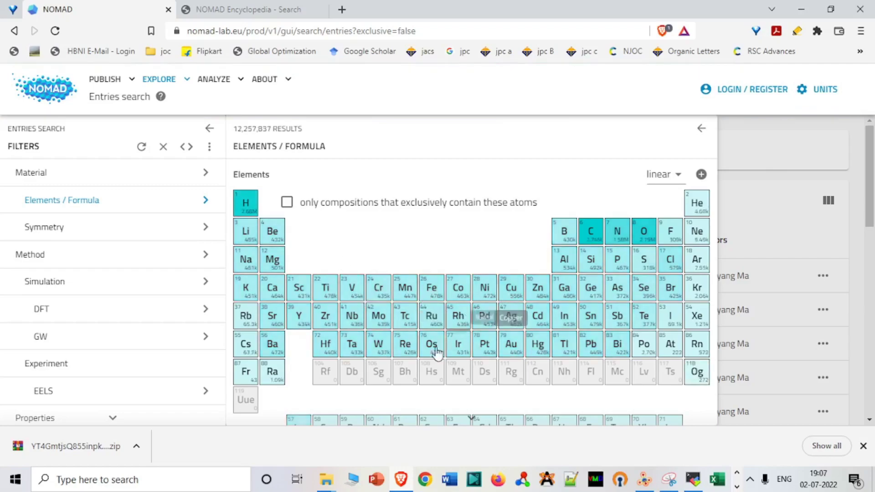
# Filter the entries by the elements Ti and O, restricted to compositions that exclusively contain these atoms
pyautogui.click(325, 289)
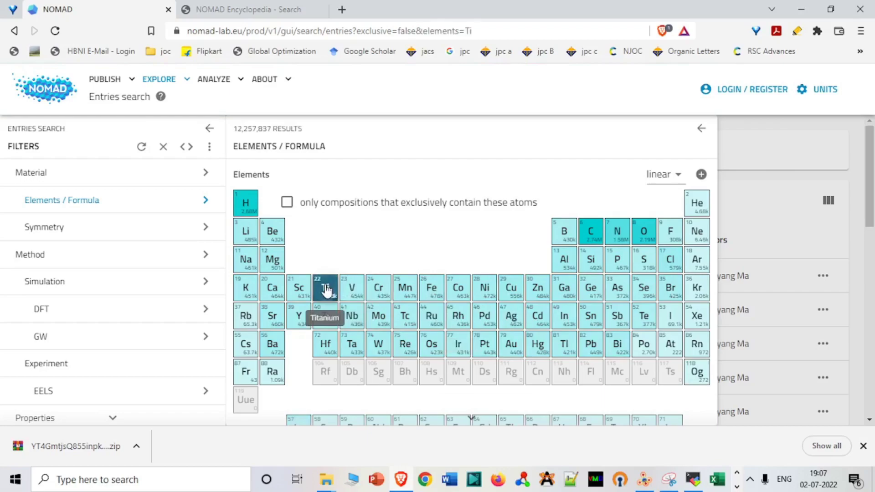
pyautogui.click(647, 236)
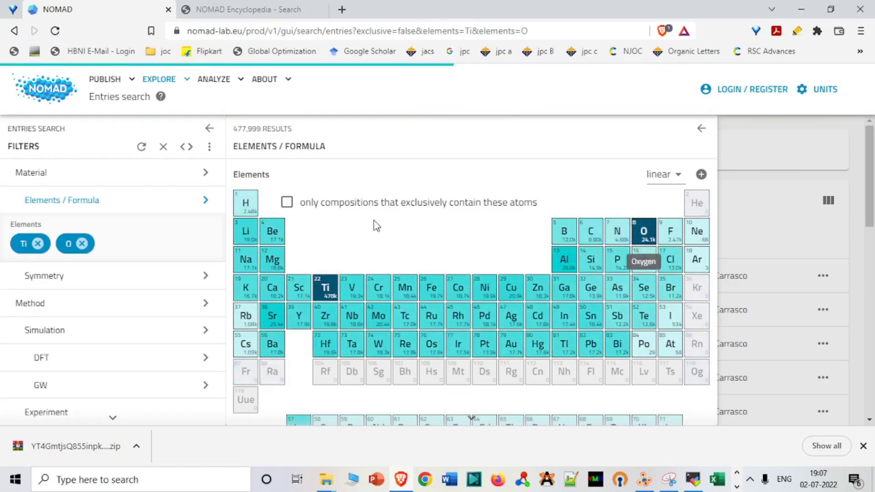
pyautogui.click(287, 202)
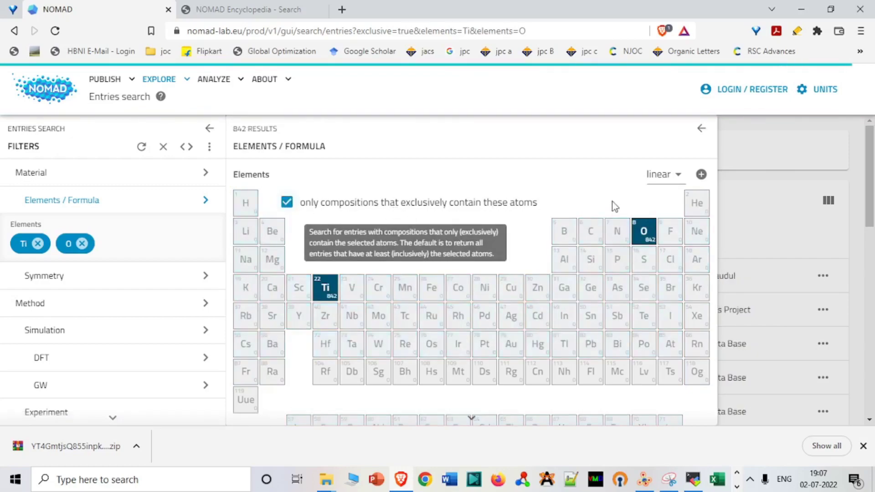
# Restrict the structural type to surface in the material filters and return to the search results
pyautogui.click(119, 180)
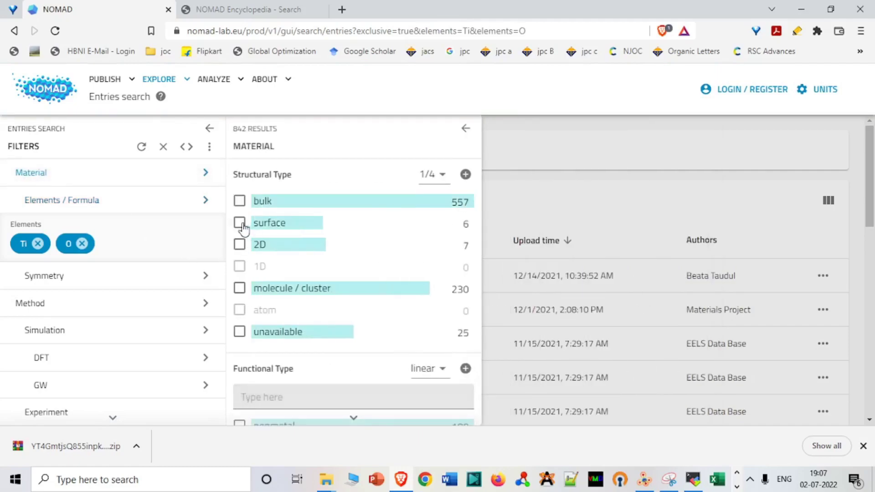
pyautogui.click(240, 224)
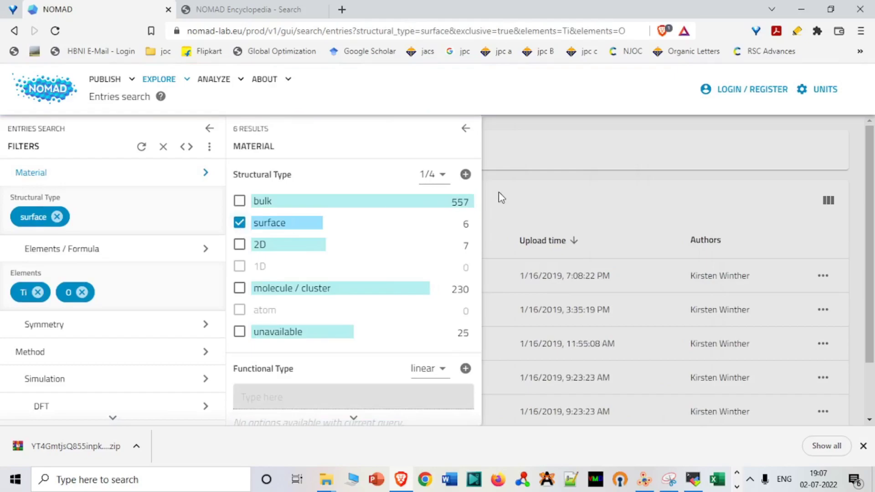
pyautogui.click(464, 130)
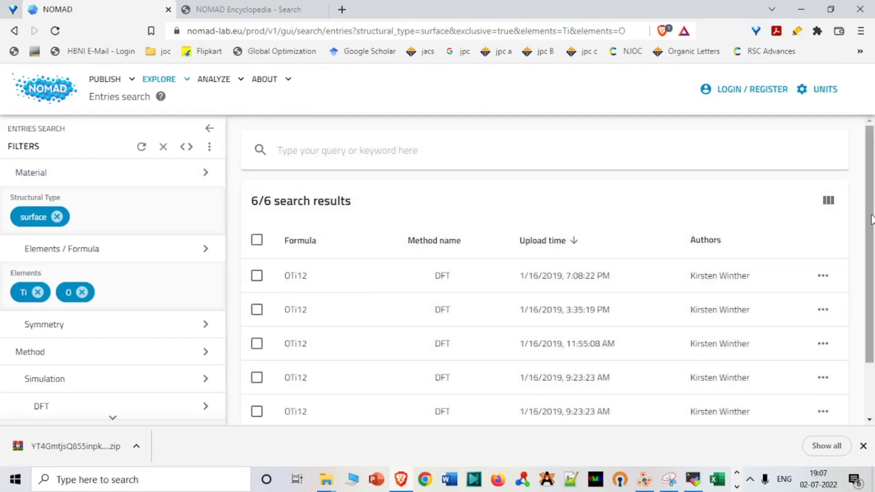
# Expand the first OTi12 search result and open its entry page to examine the overview
pyautogui.moveTo(873, 208); pyautogui.dragTo(873, 278)
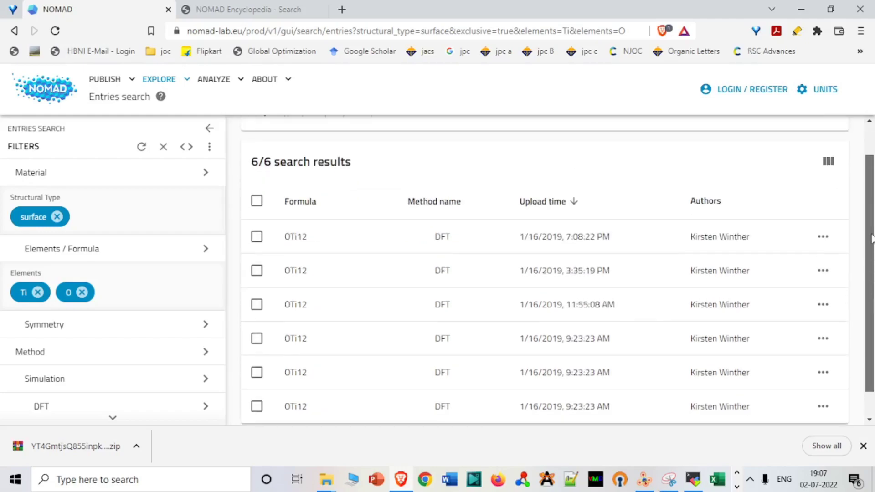
pyautogui.click(433, 248)
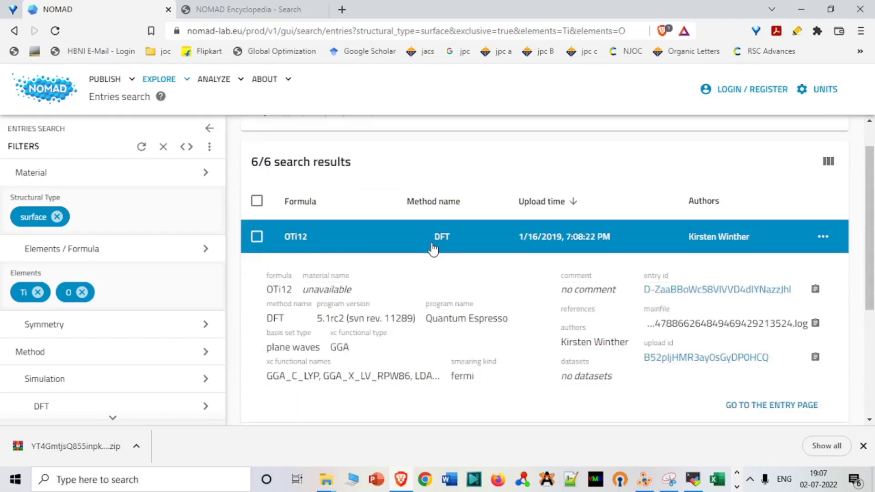
pyautogui.click(711, 292)
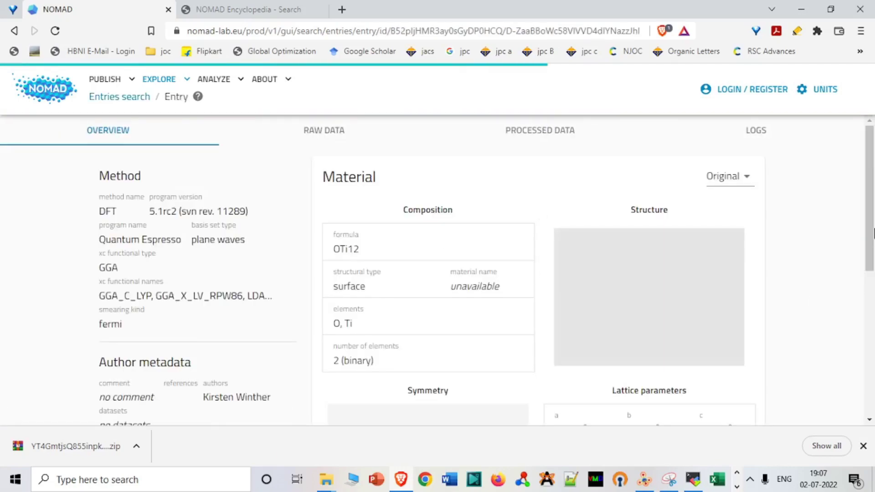
pyautogui.moveTo(872, 235)
pyautogui.mouseDown()
pyautogui.moveTo(872, 330)
pyautogui.moveTo(872, 236)
pyautogui.mouseUp()
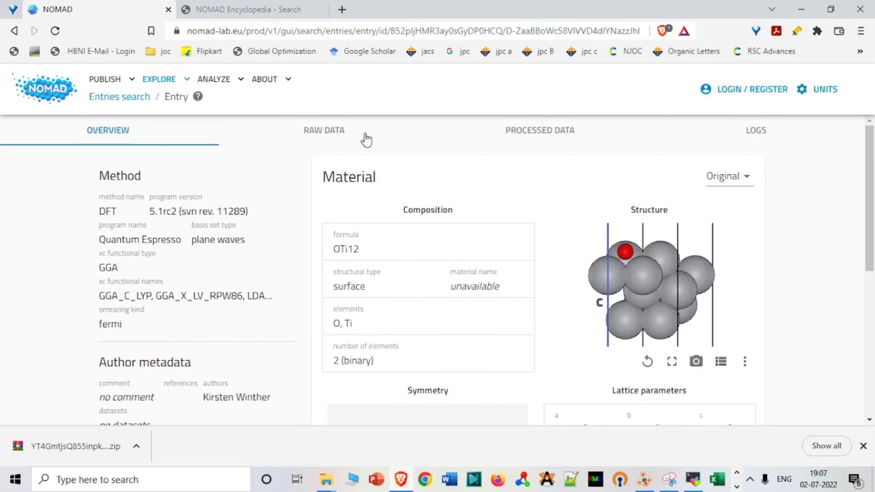
# Check the entry's raw files, and examine the material section of the results in its processed data
pyautogui.click(336, 135)
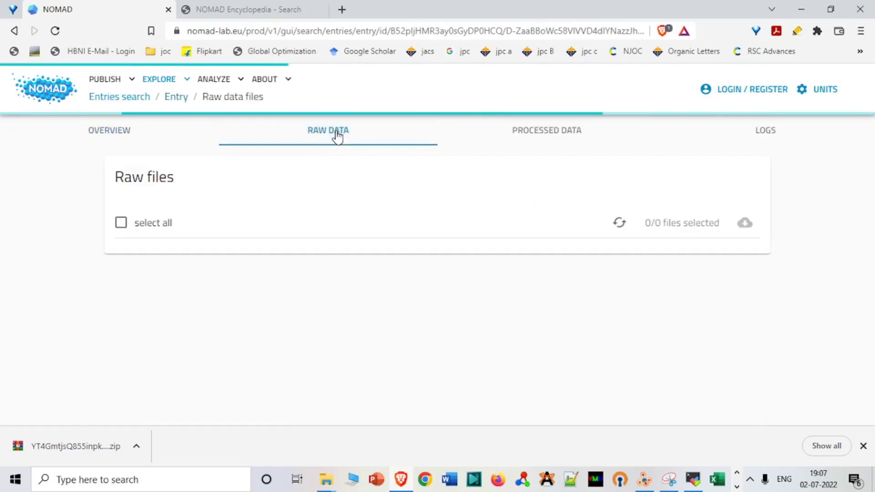
pyautogui.click(553, 136)
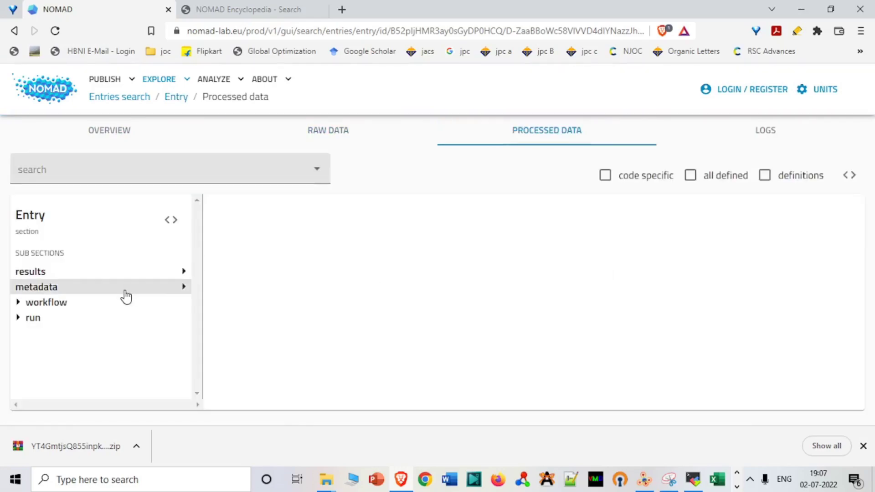
pyautogui.click(127, 280)
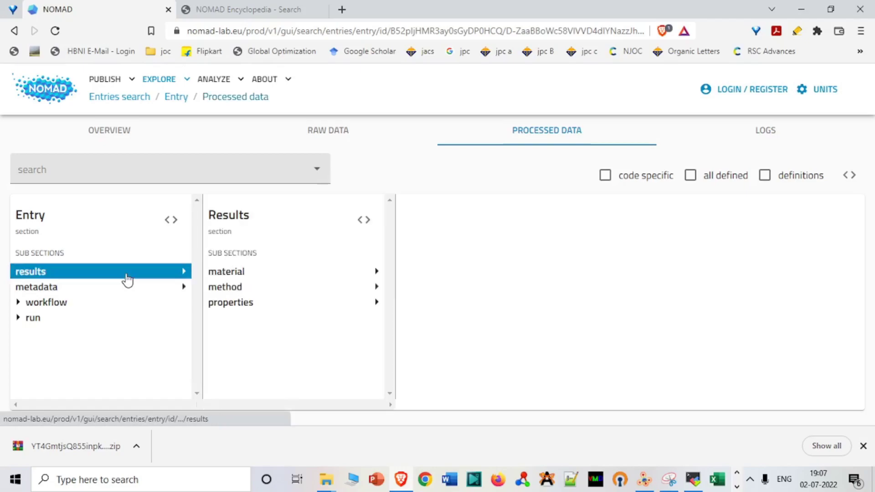
pyautogui.click(259, 273)
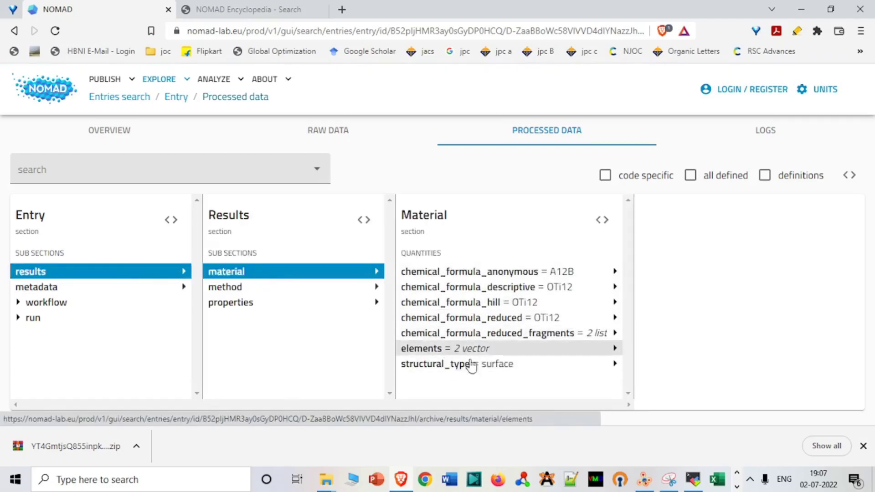
# Examine the entry's method, properties (structures and geometry optimization) and metadata sections in the processed data
pyautogui.click(266, 292)
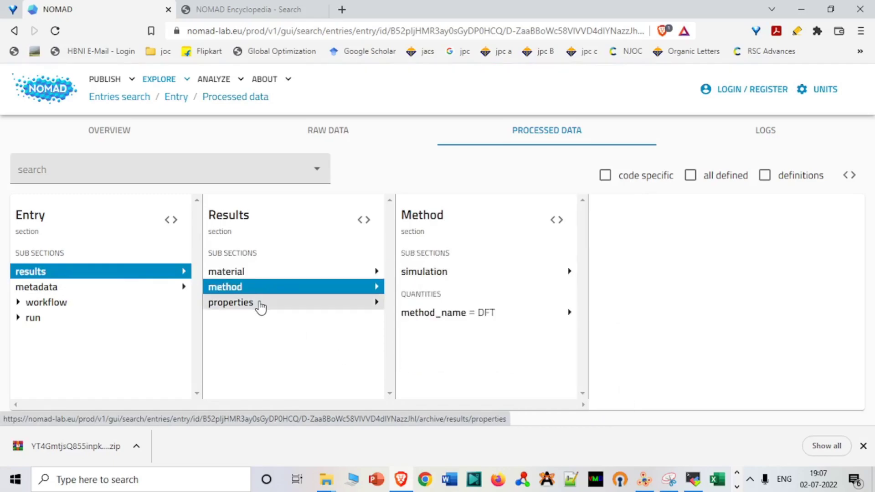
pyautogui.click(260, 304)
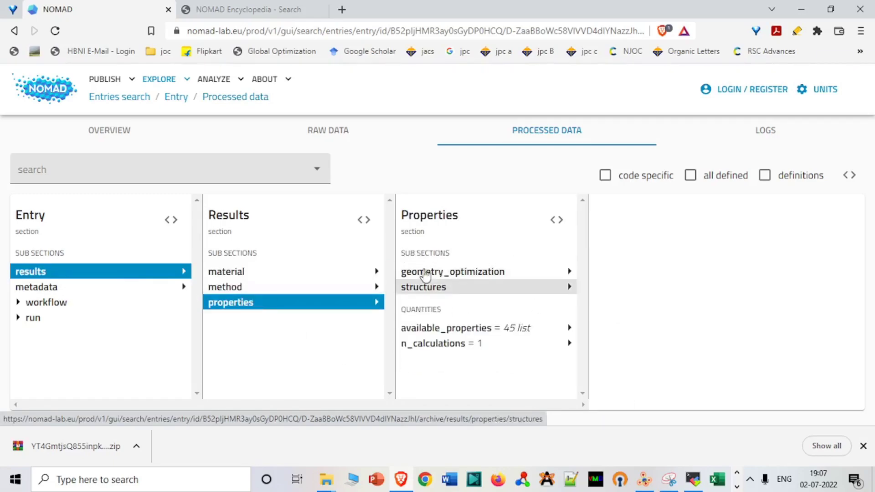
pyautogui.click(440, 287)
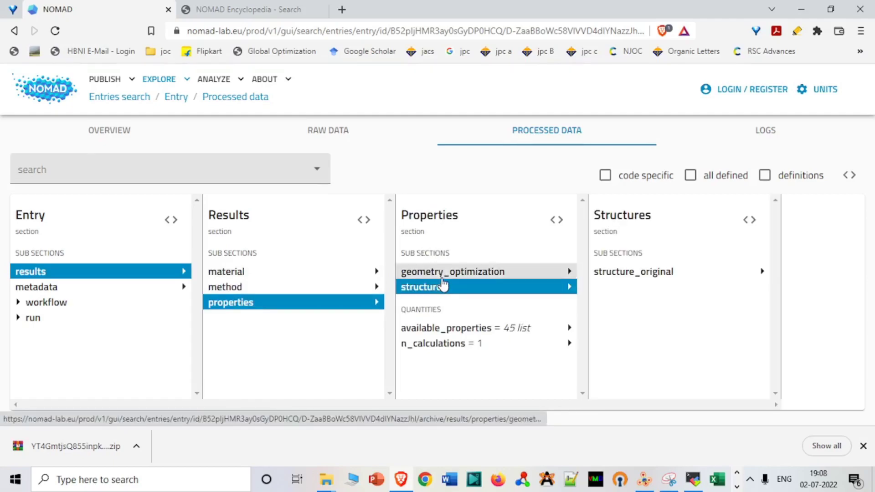
pyautogui.click(442, 277)
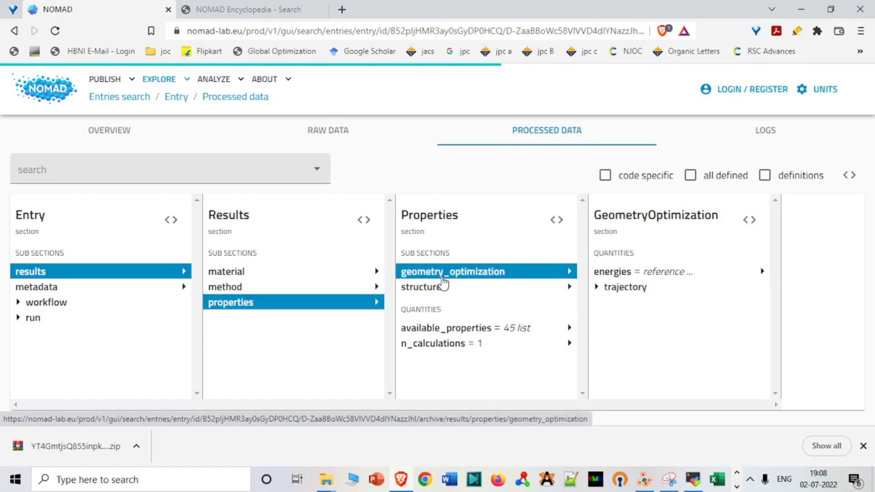
pyautogui.click(122, 291)
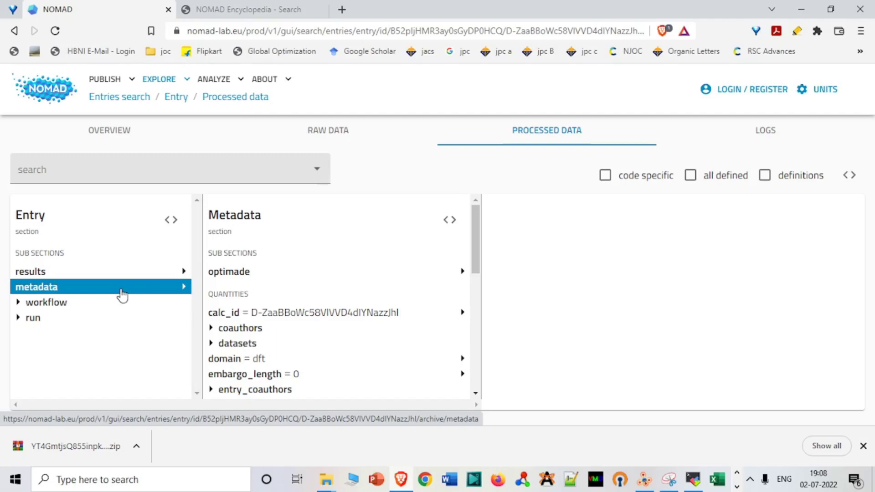
# Switch to the File Explorer window of the NaCl folder to review the downloaded calculation files, and return to the NOMAD browser page
pyautogui.moveTo(327, 485)
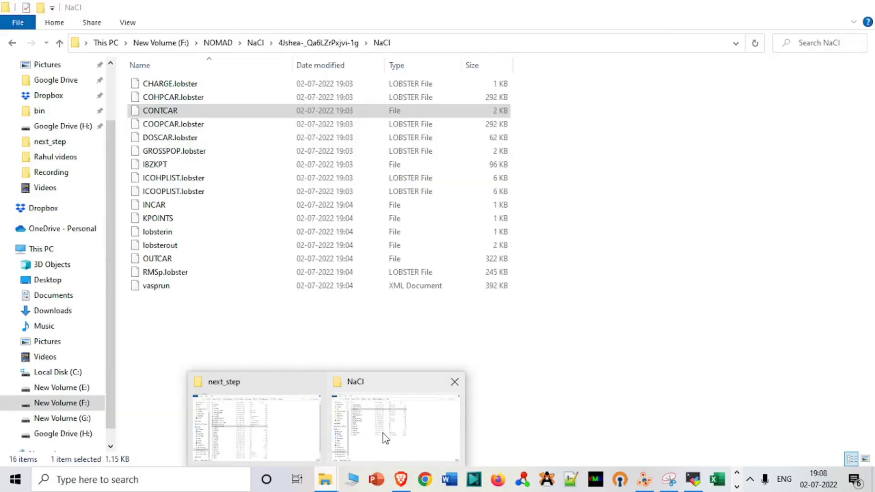
pyautogui.click(359, 409)
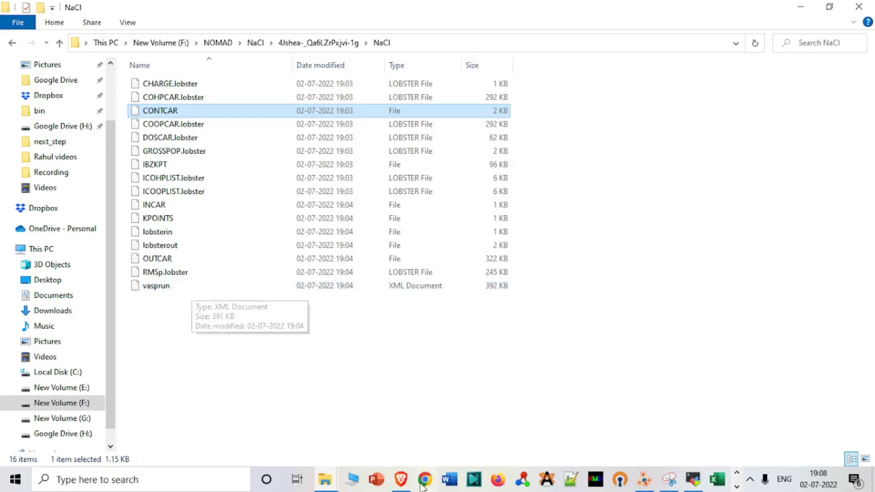
pyautogui.click(406, 486)
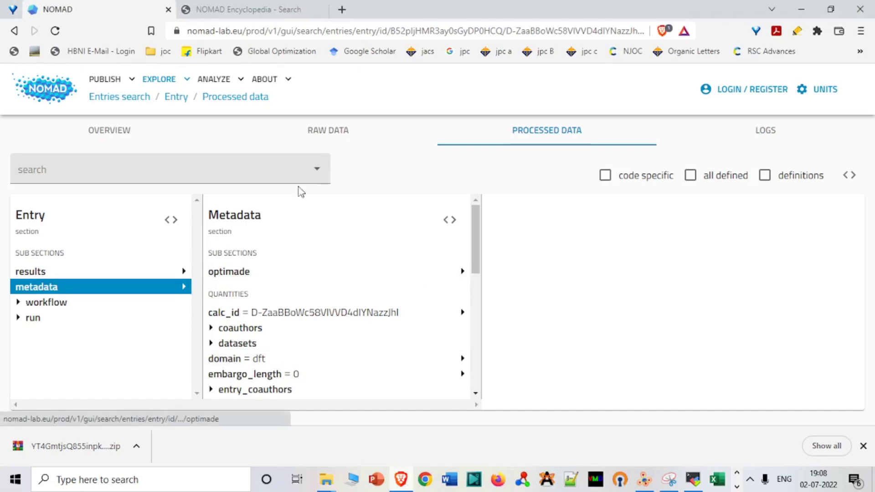
# Enable the display of code-specific data for the entry's processed data
pyautogui.moveTo(215, 86)
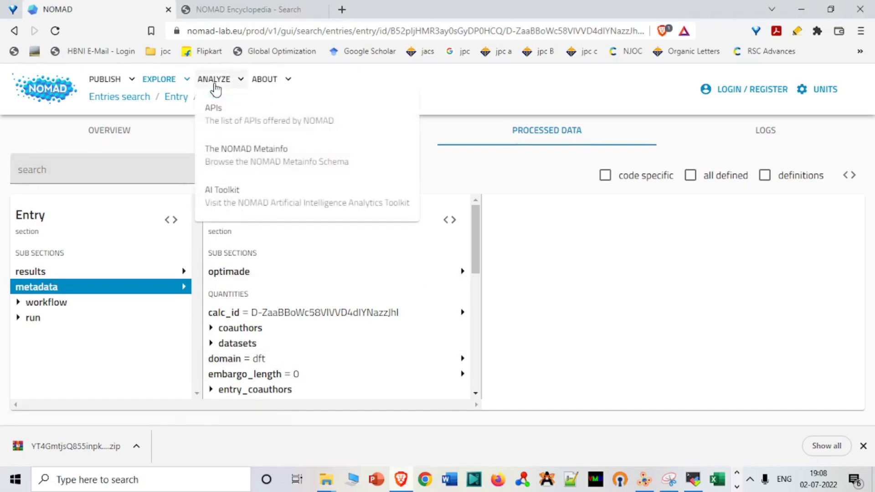
pyautogui.moveTo(279, 91)
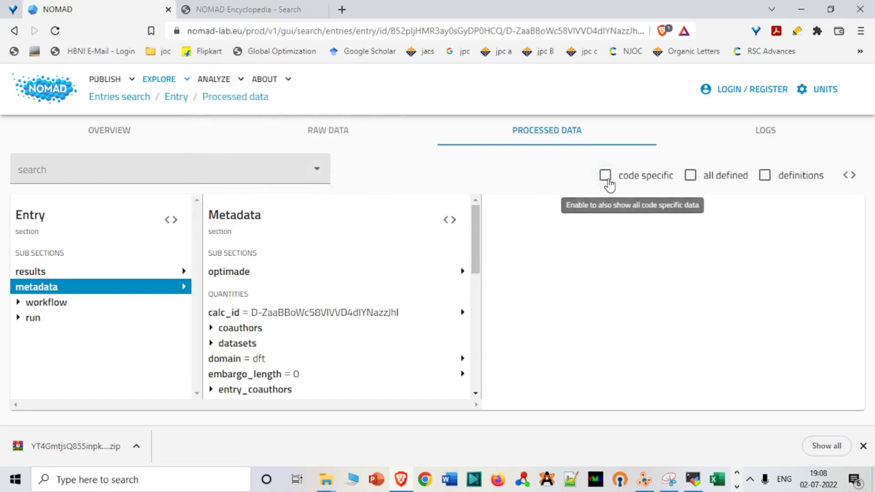
pyautogui.click(606, 176)
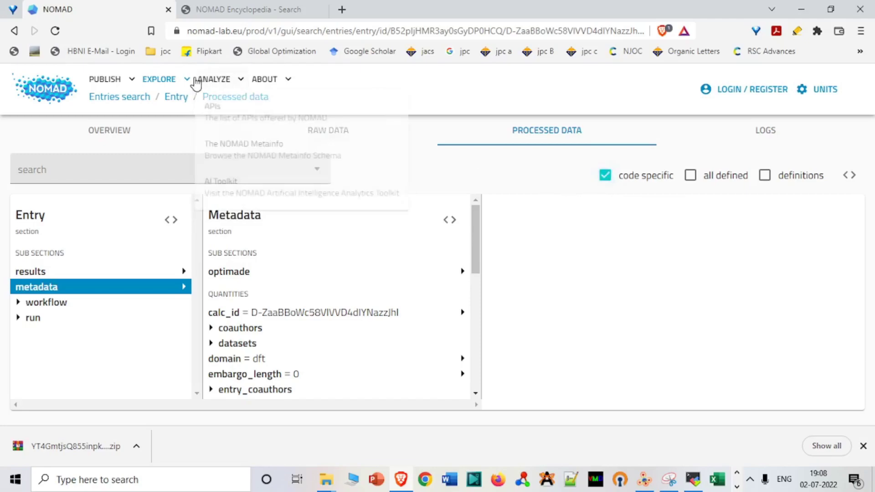
# Return to the entries search and examine the DFT filter options alongside the search results
pyautogui.moveTo(169, 86)
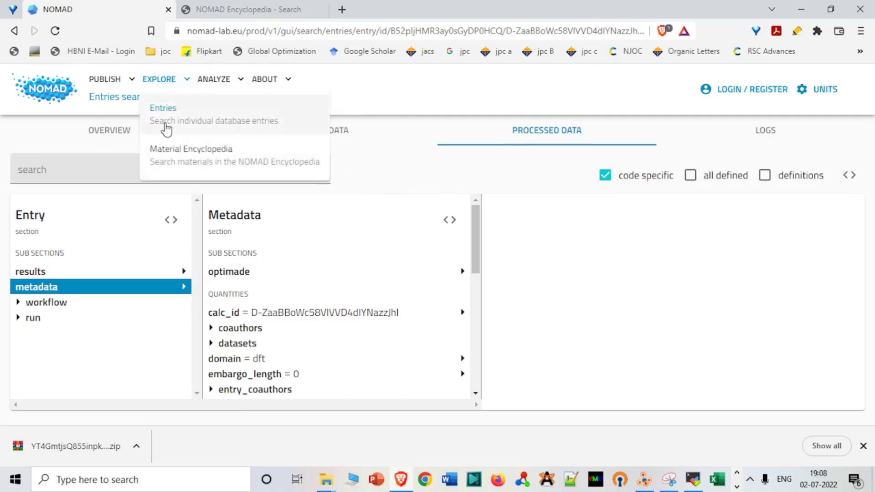
pyautogui.click(165, 127)
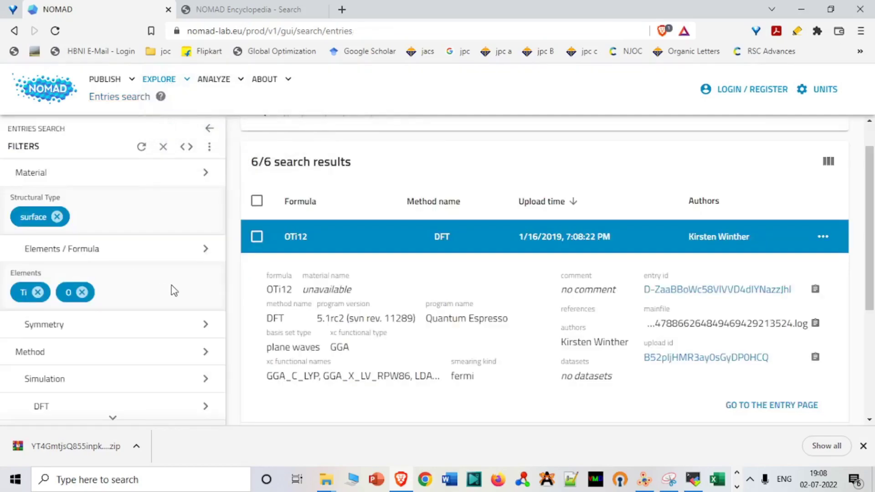
pyautogui.click(114, 408)
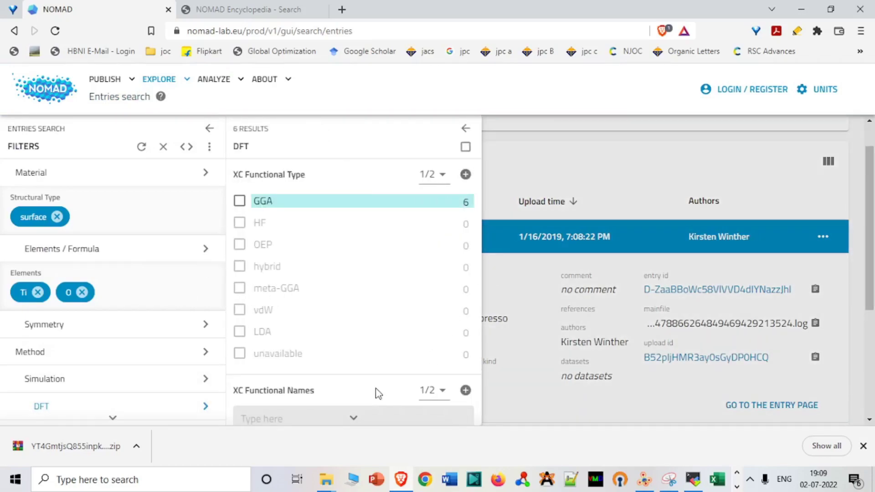
pyautogui.moveTo(872, 194); pyautogui.dragTo(872, 261)
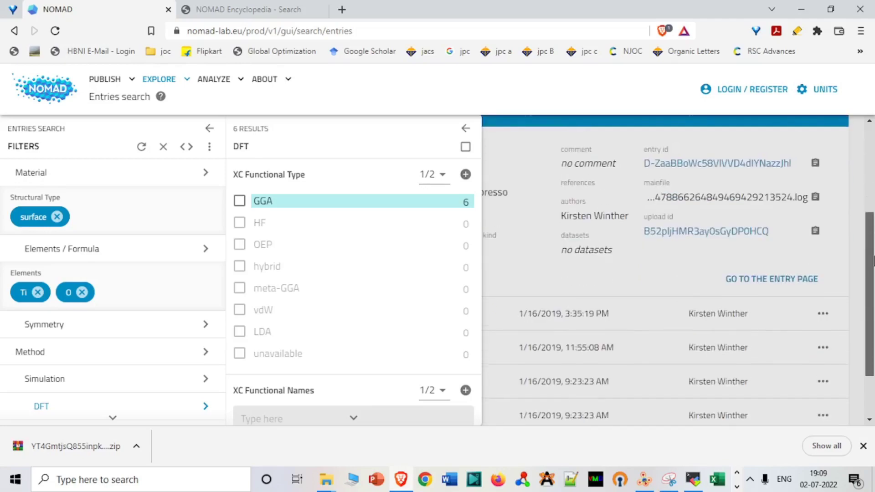
# Restrict the simulation program name to Quantum Espresso and expand the full list of program names
pyautogui.click(164, 381)
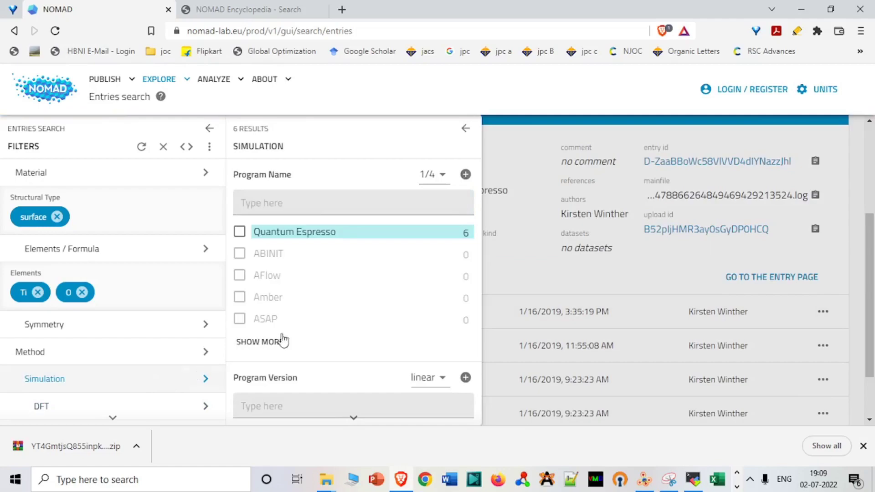
pyautogui.click(239, 232)
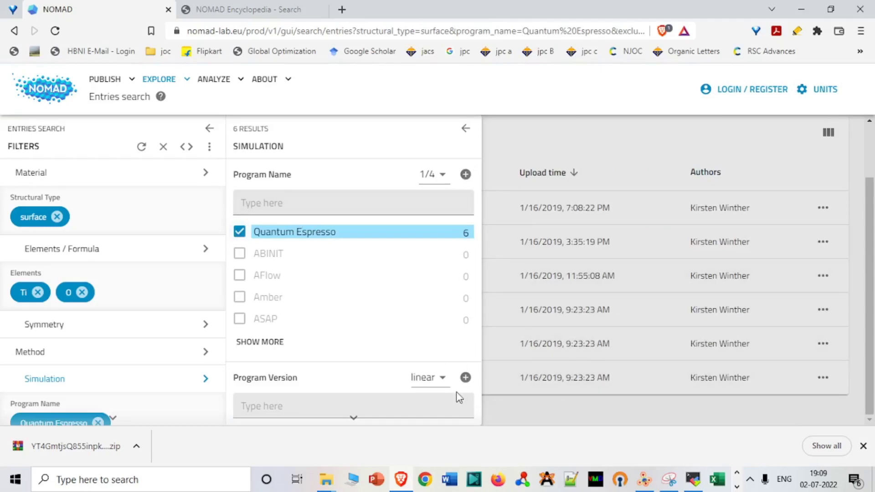
pyautogui.click(270, 345)
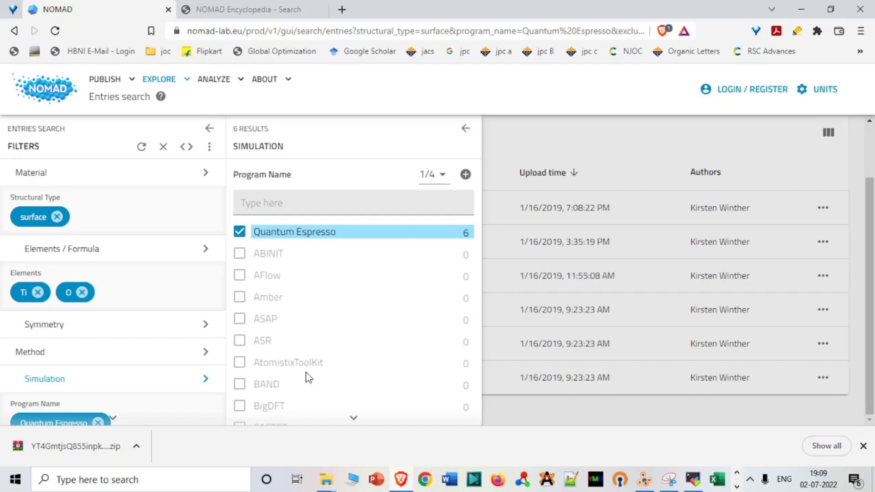
# Switch to the NOMAD Encyclopedia search page and view its structure filters and periodic table
pyautogui.click(264, 8)
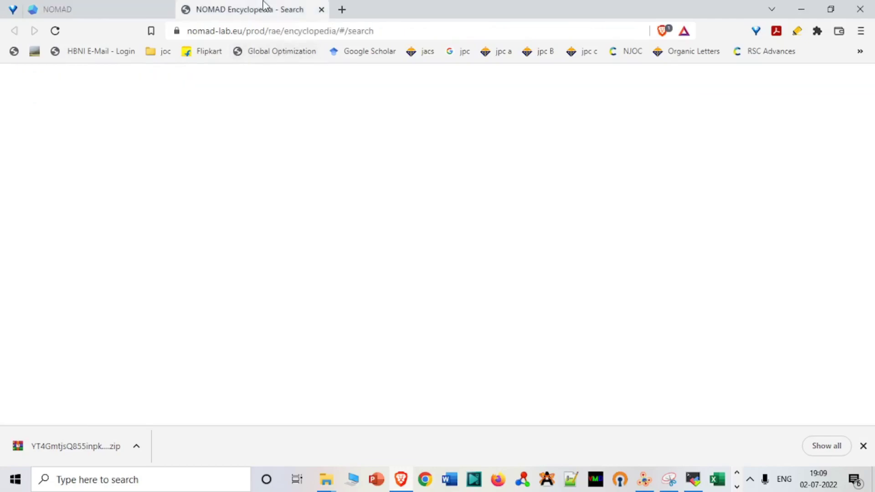
pyautogui.click(870, 81)
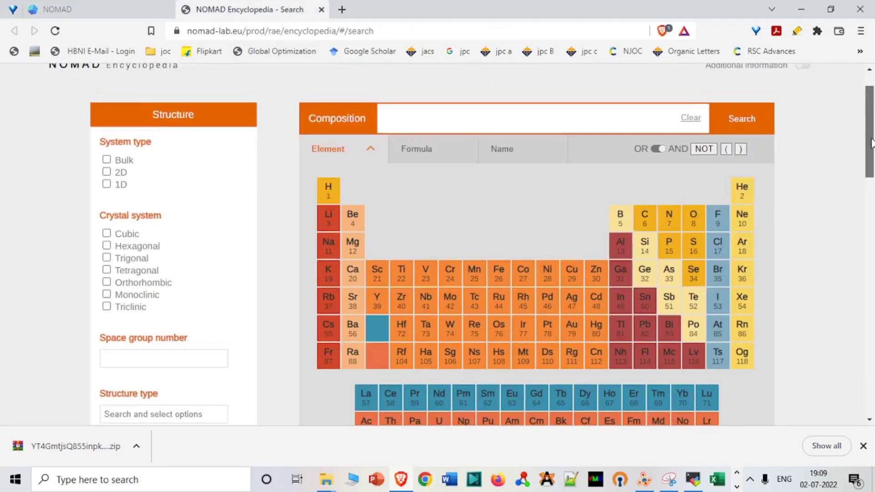